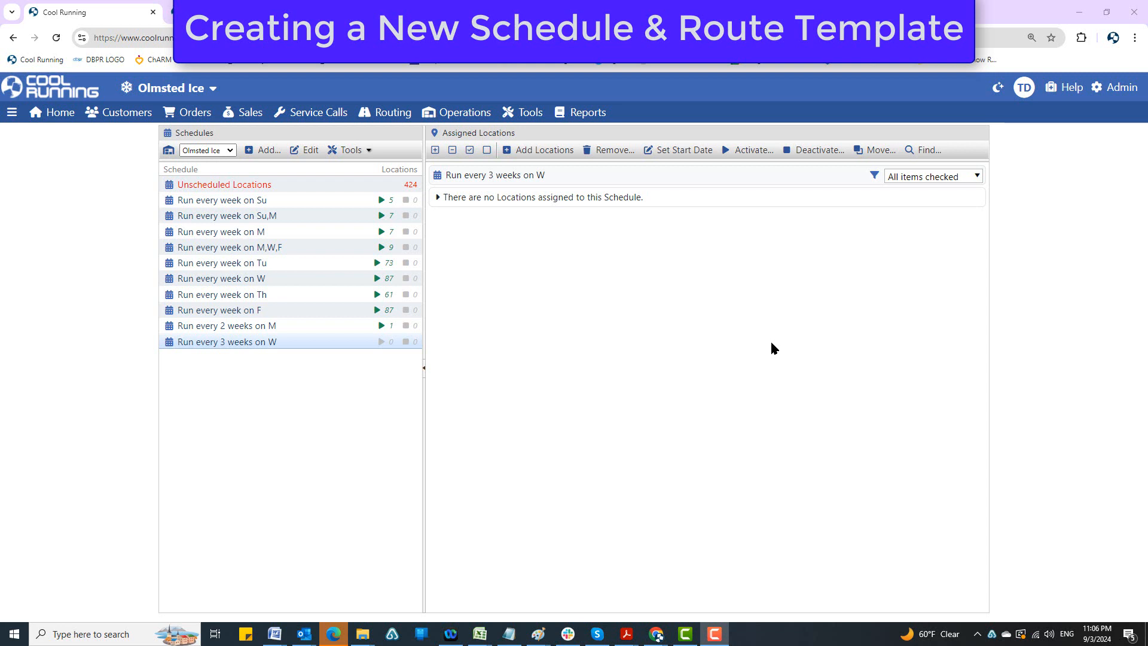
Create a weekly location schedule that occurs on Tuesday and Thursday, with Sunday deselected and recurring every 1 week.
left_click(257, 152)
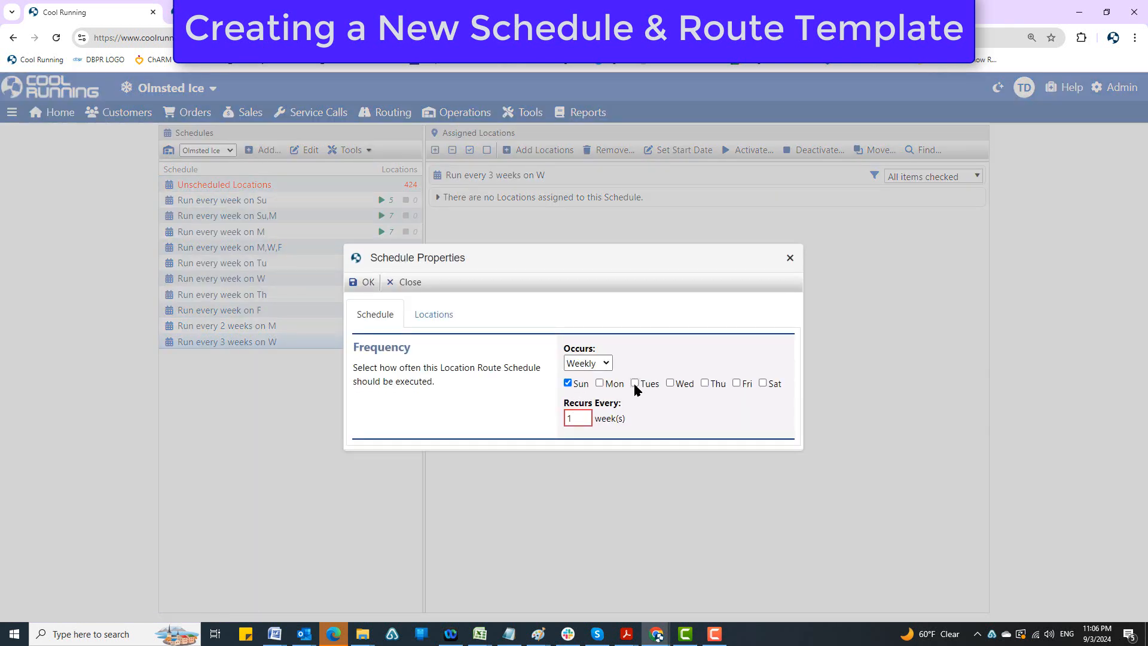
left_click(707, 383)
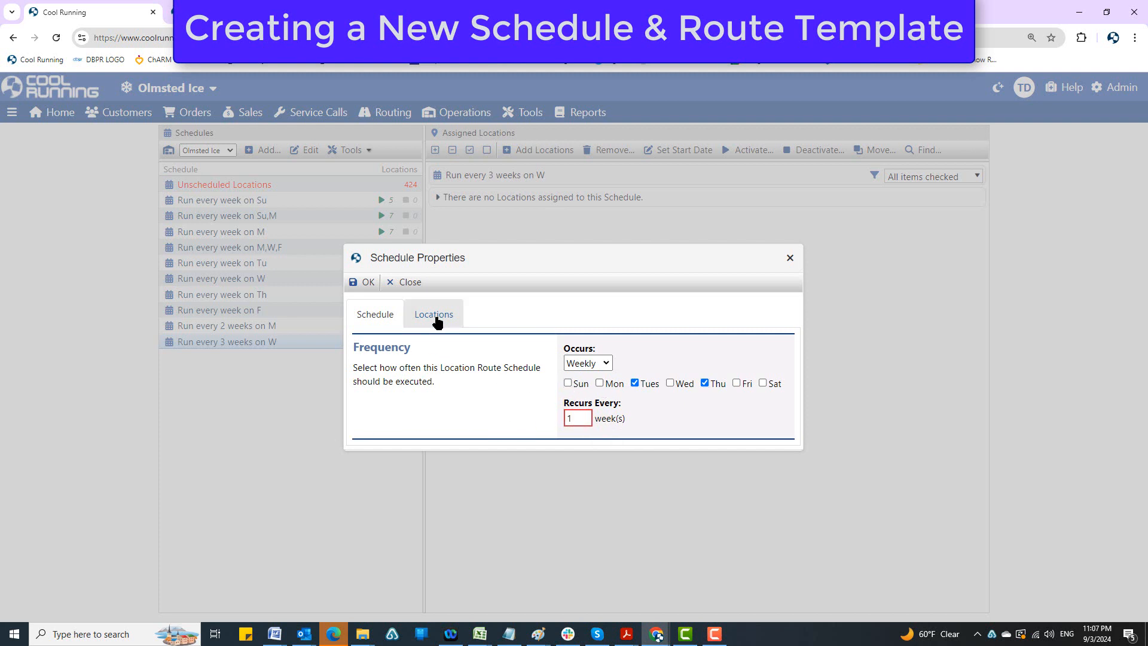
left_click(366, 285)
left_click(625, 152)
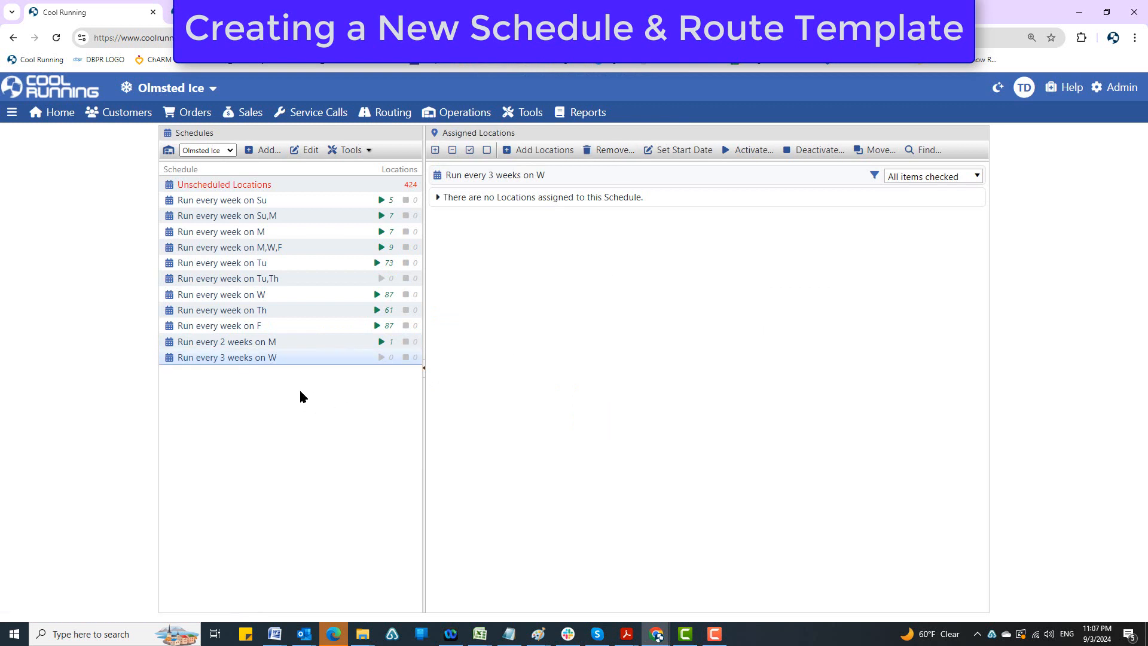
Start adding locations to the weekly Tu,Th schedule, selecting Dave's 16 Severence and Marathon Lang in the Mayfield zone.
left_click(274, 279)
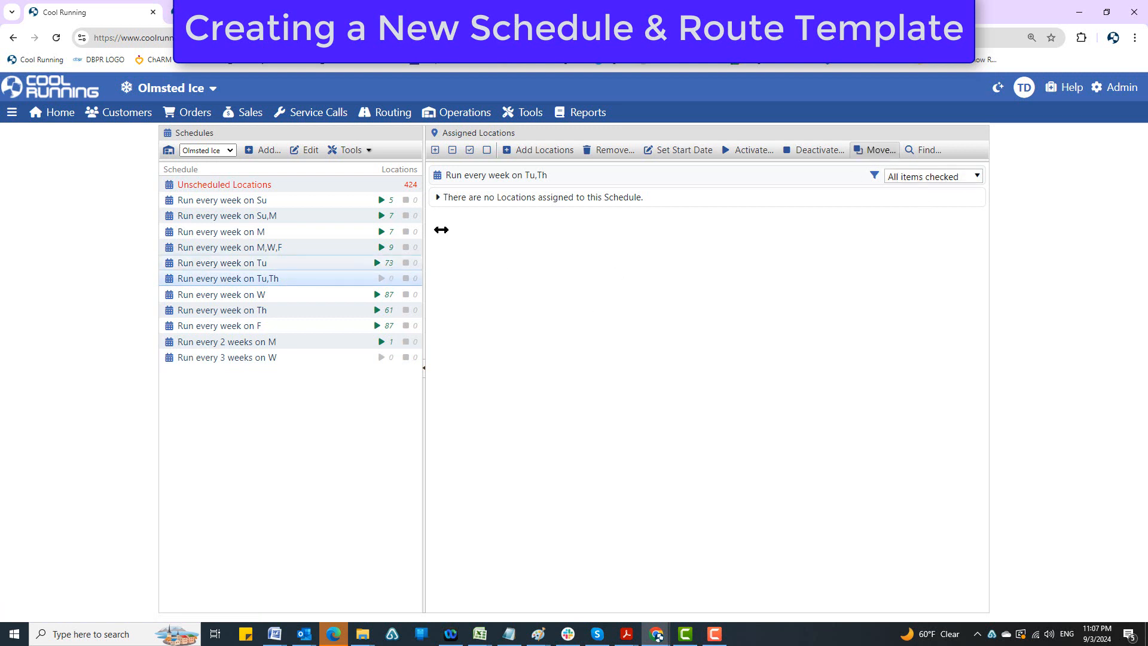
left_click(543, 152)
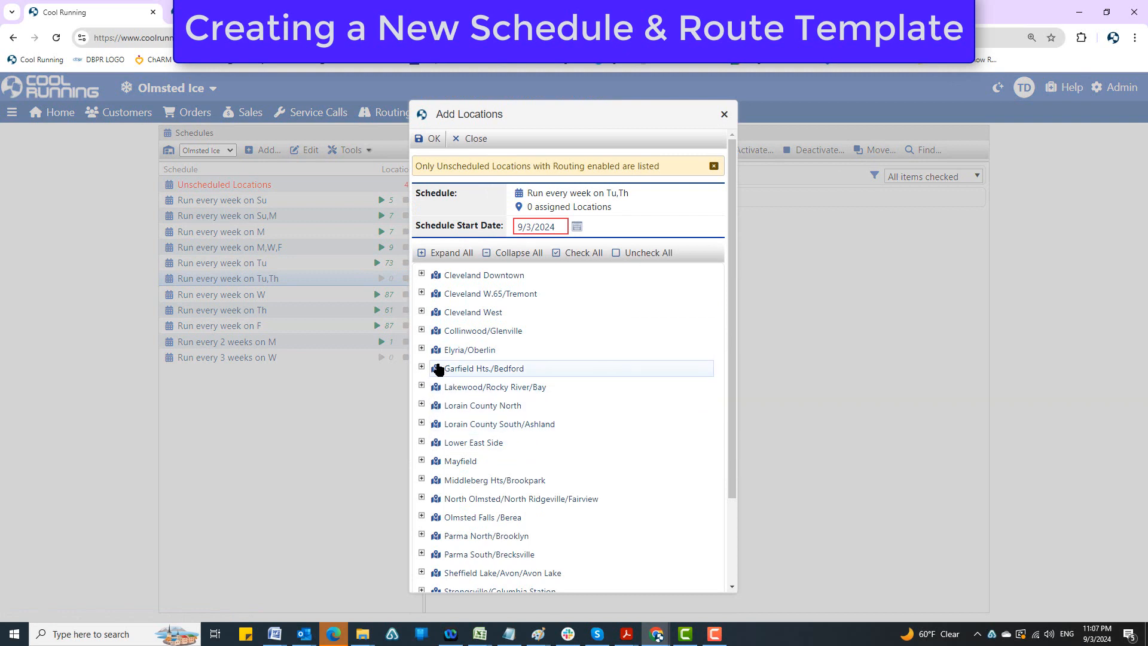
scroll(434, 360, "down", 2)
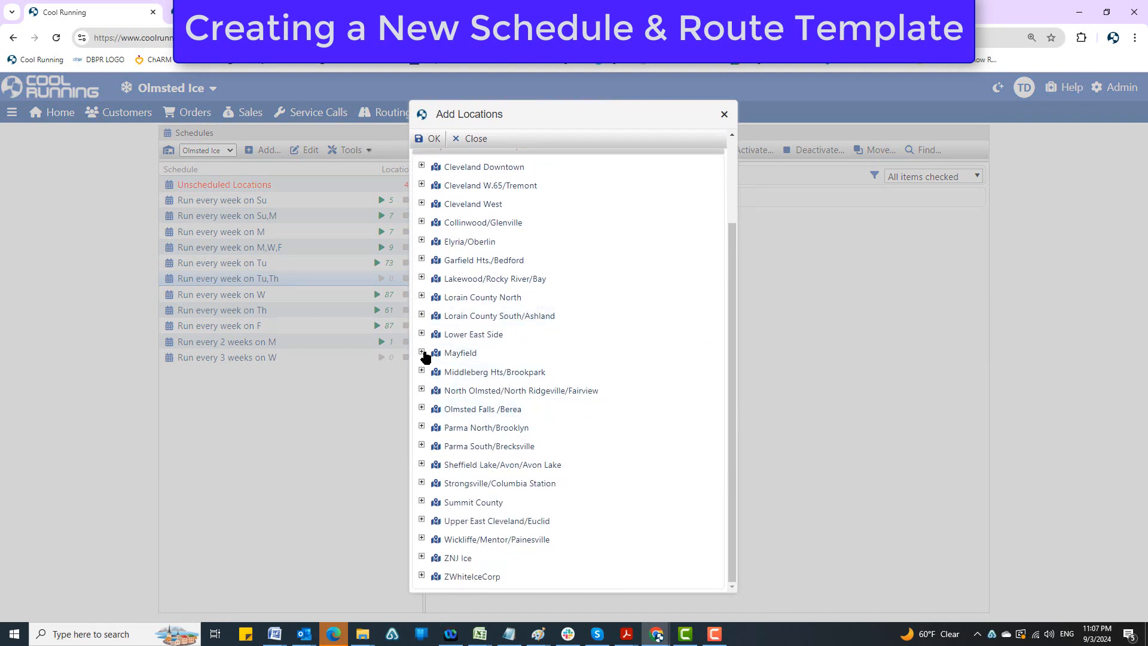
left_click(423, 353)
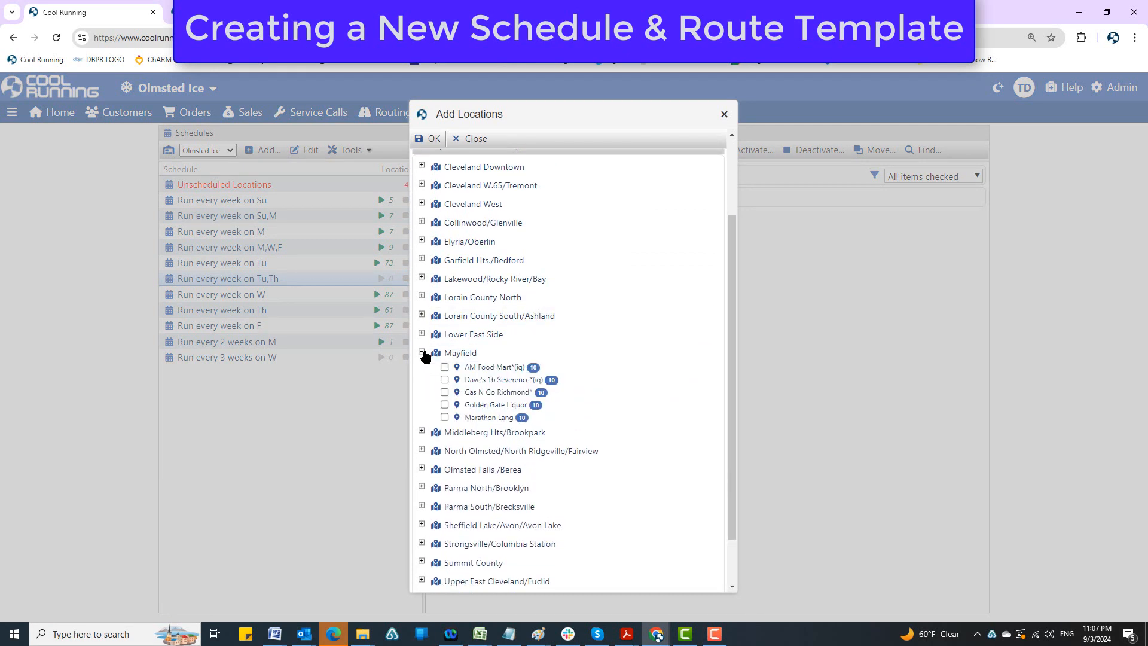
left_click(445, 418)
left_click(446, 381)
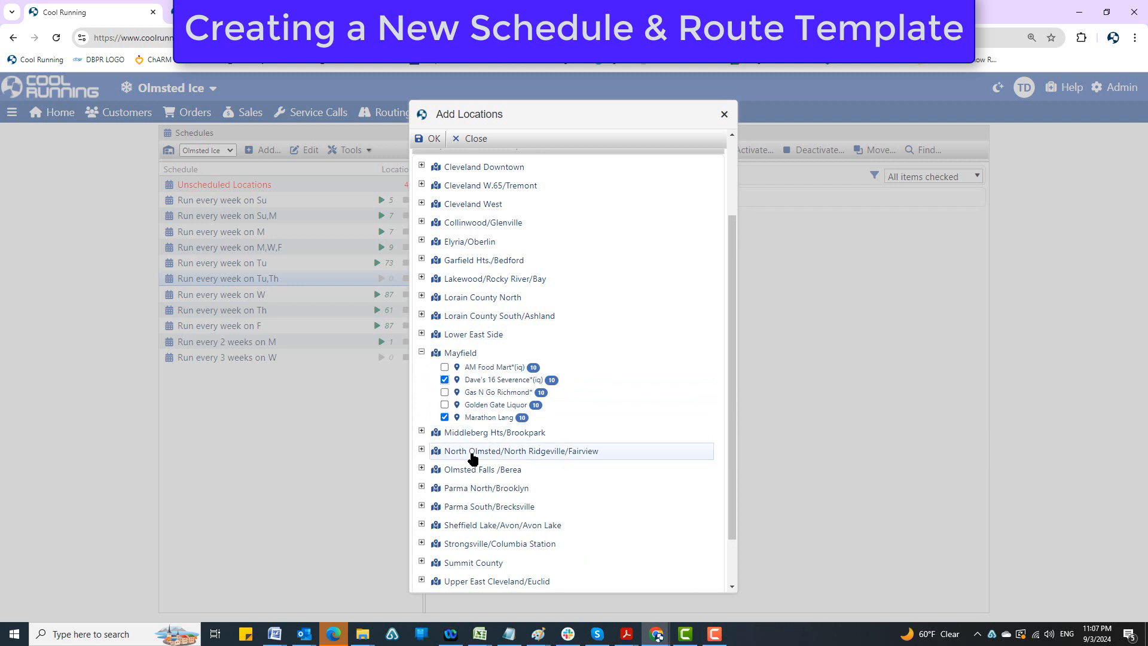
Select Marc's 20 JT, Marc's 32 LP, Marc's 70 PN and A-1 Mr Limo Wickliffe in the Wickliffe/Mentor/Painesville zone.
scroll(481, 475, "down", 1)
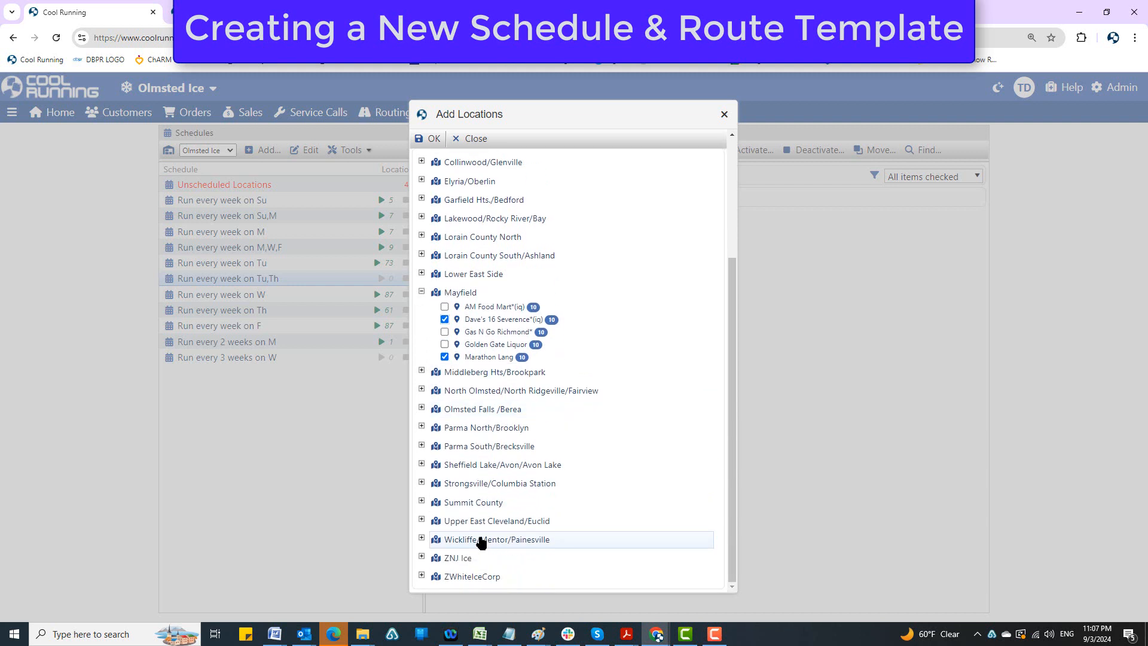
left_click(422, 538)
scroll(473, 544, "down", 3)
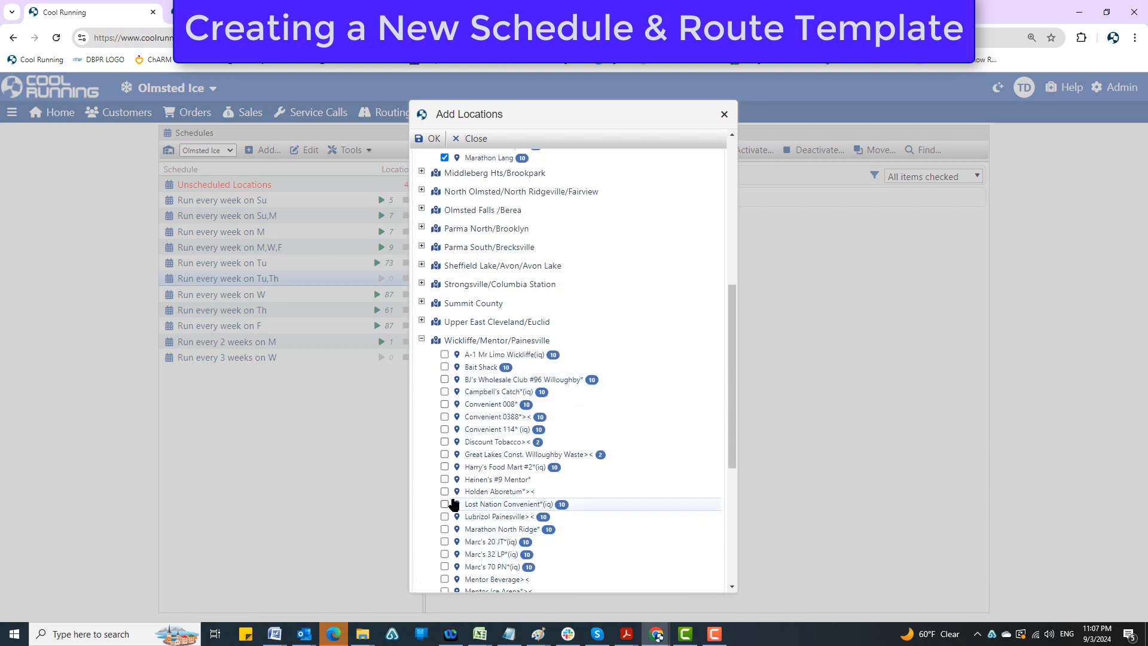
left_click(445, 542)
left_click(445, 554)
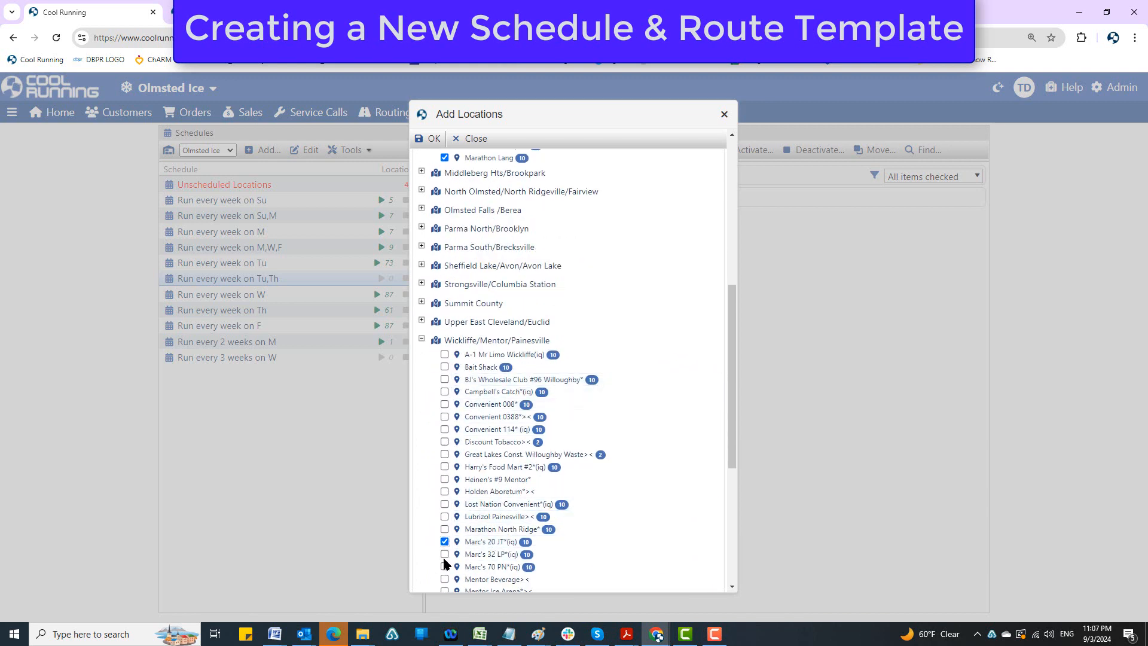
left_click(445, 567)
left_click(445, 355)
Select Convenient 004, Lakeshore Gas, Newport Harbor and Quick Stop Euclid under Upper East Cleveland/Euclid, and add all selected locations to the schedule.
left_click(422, 321)
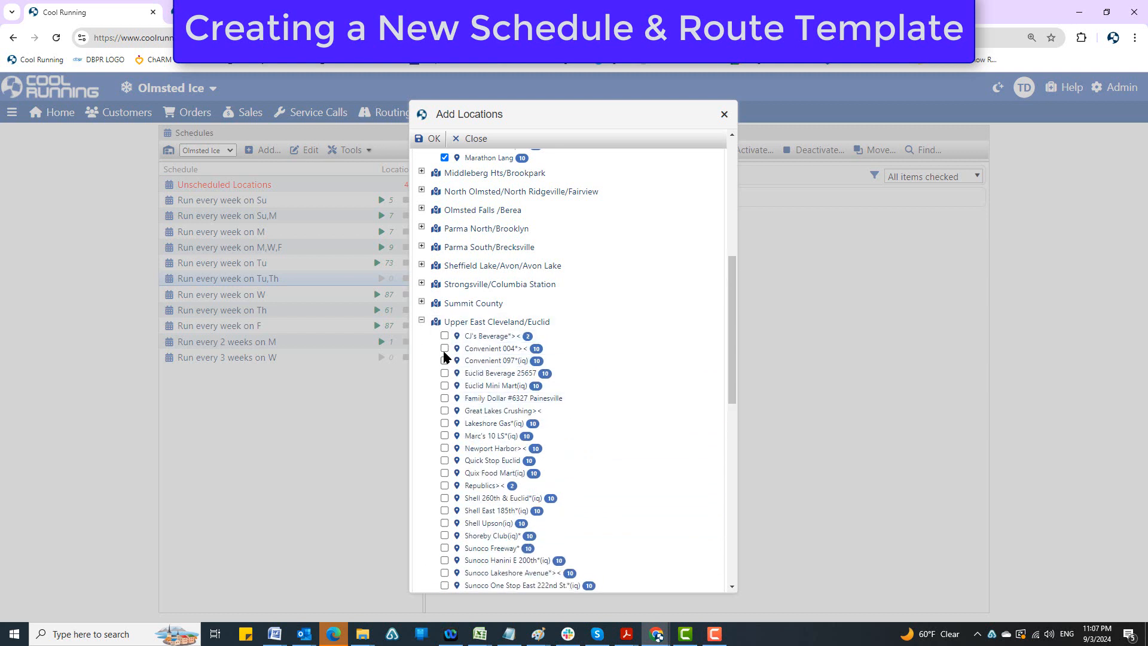
left_click(445, 349)
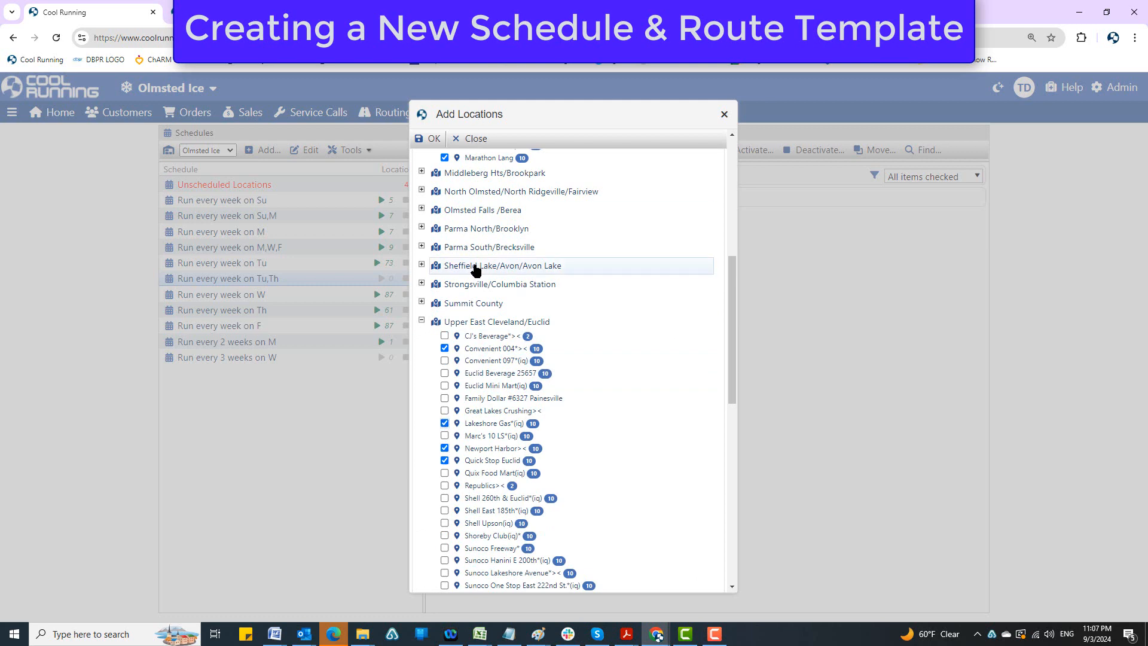
scroll(460, 198, "up", 6)
left_click(432, 141)
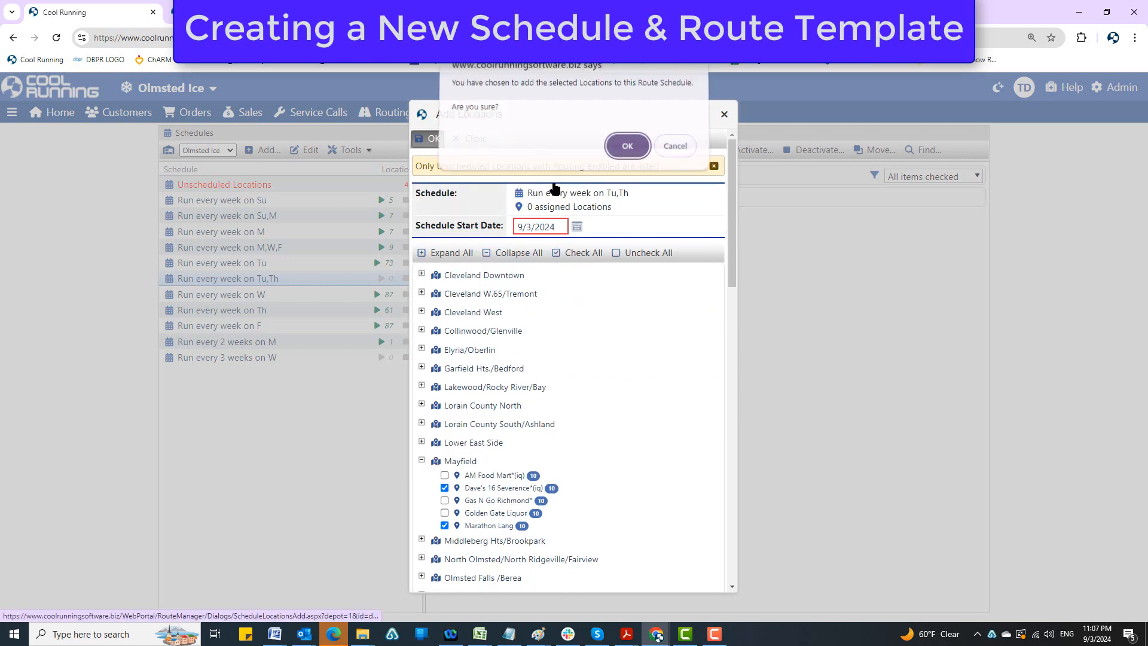
left_click(641, 159)
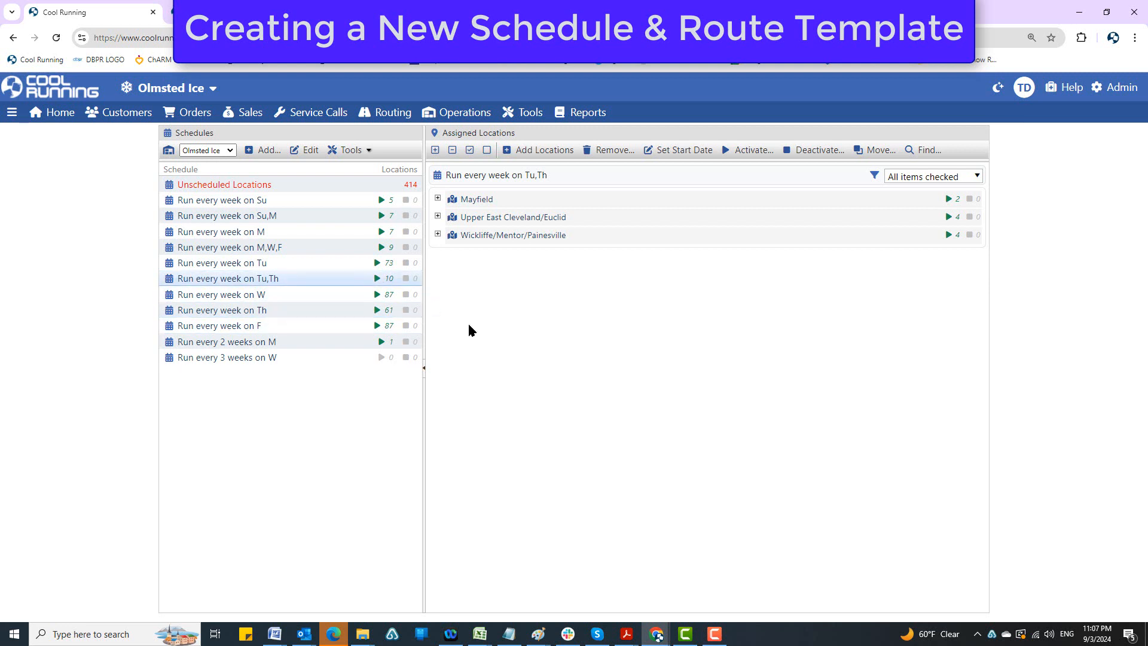
Expand the Mayfield, Upper East Cleveland/Euclid and Wickliffe/Mentor/Painesville zones to review the locations assigned to the Tu,Th schedule.
left_click(437, 198)
left_click(438, 239)
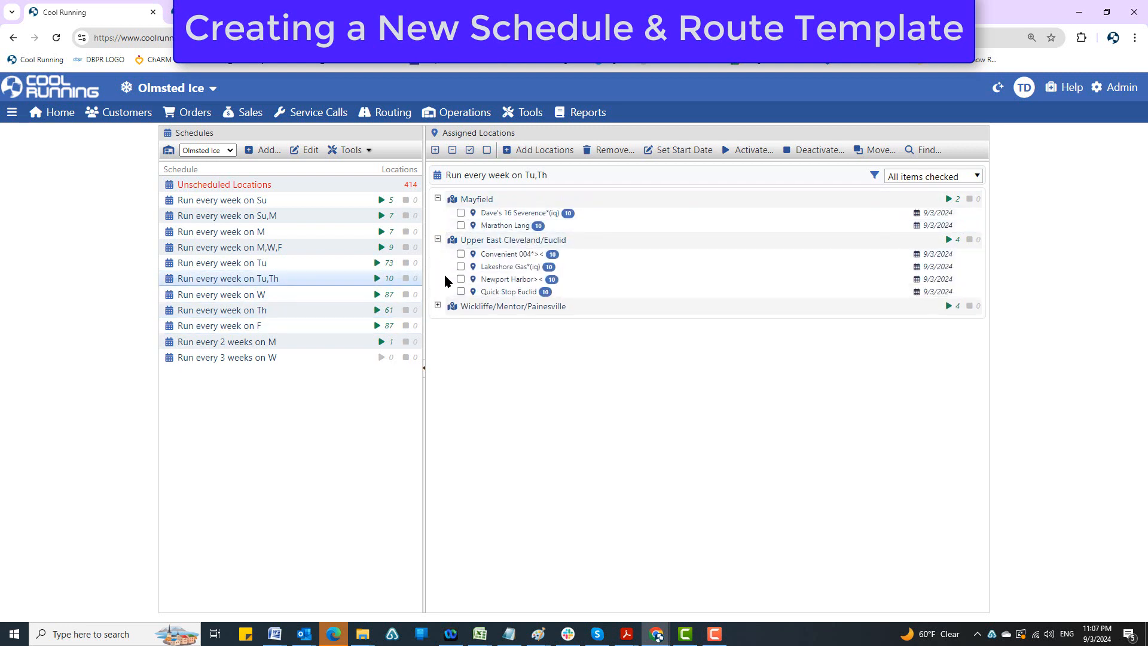
left_click(438, 305)
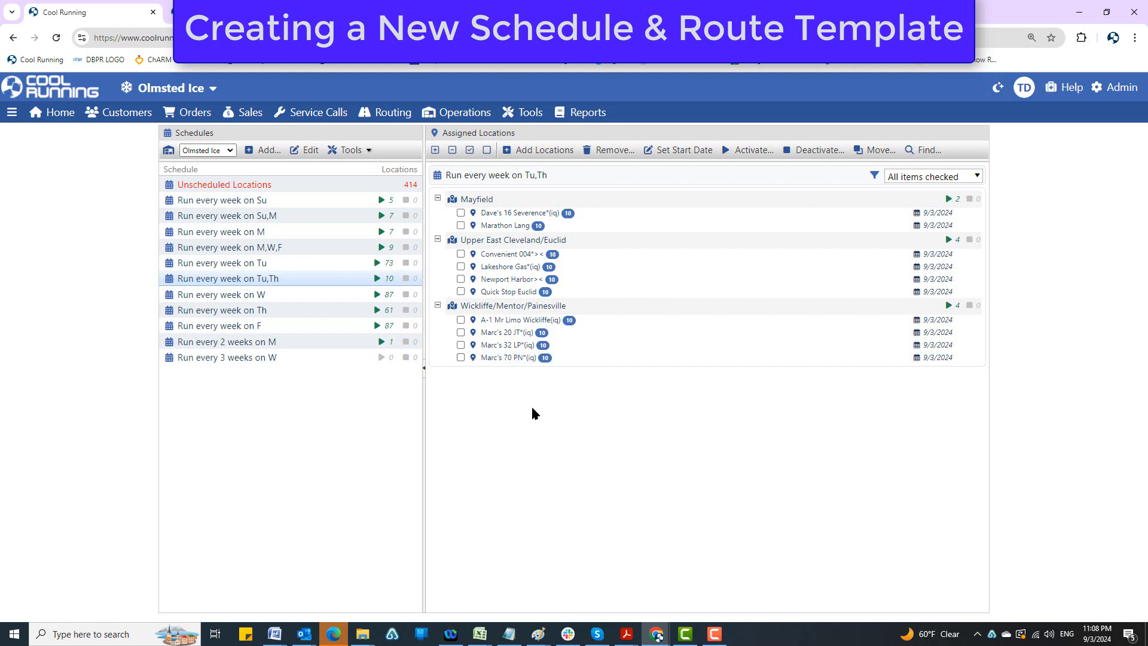
Open the route templates for Tuesday and add a new route.
left_click(385, 112)
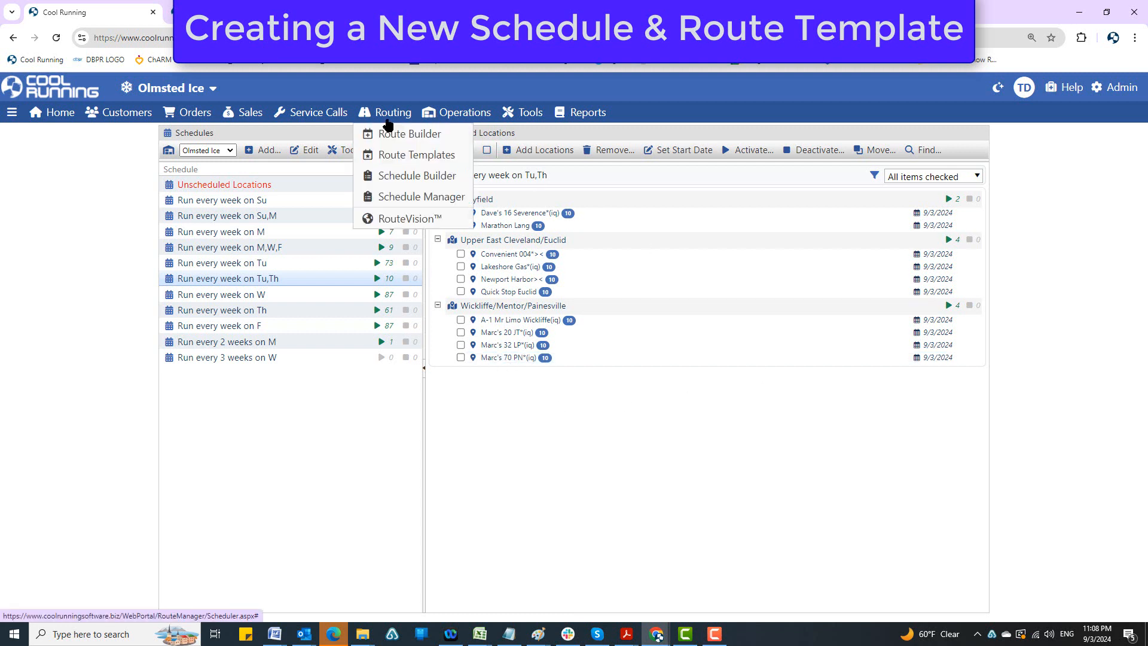
left_click(391, 157)
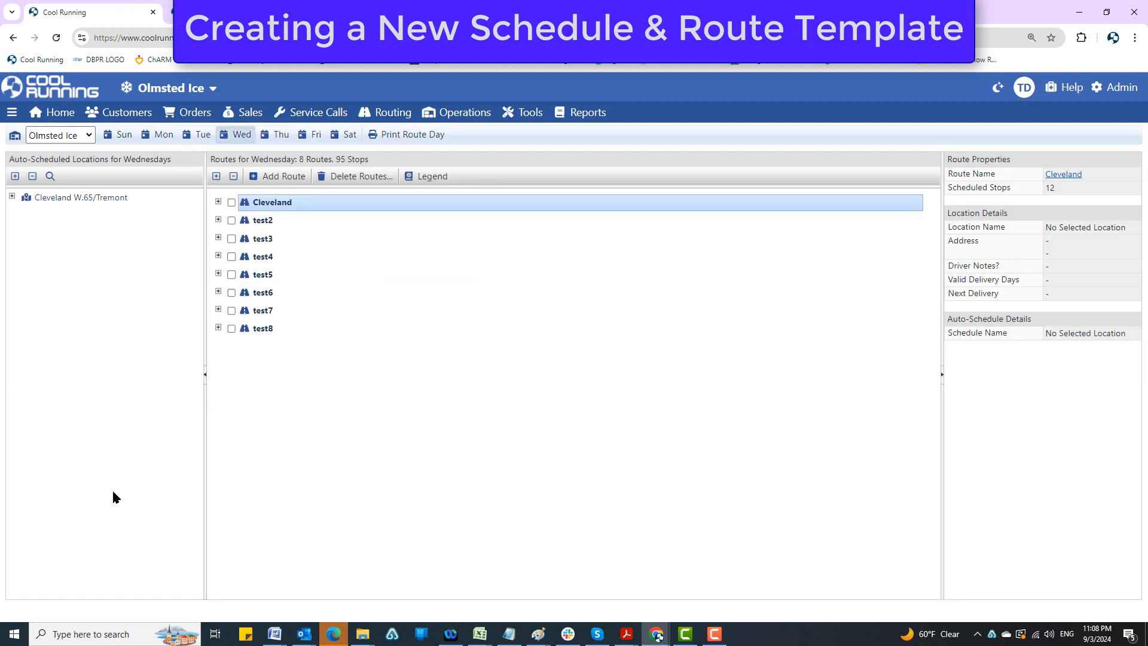
left_click(200, 140)
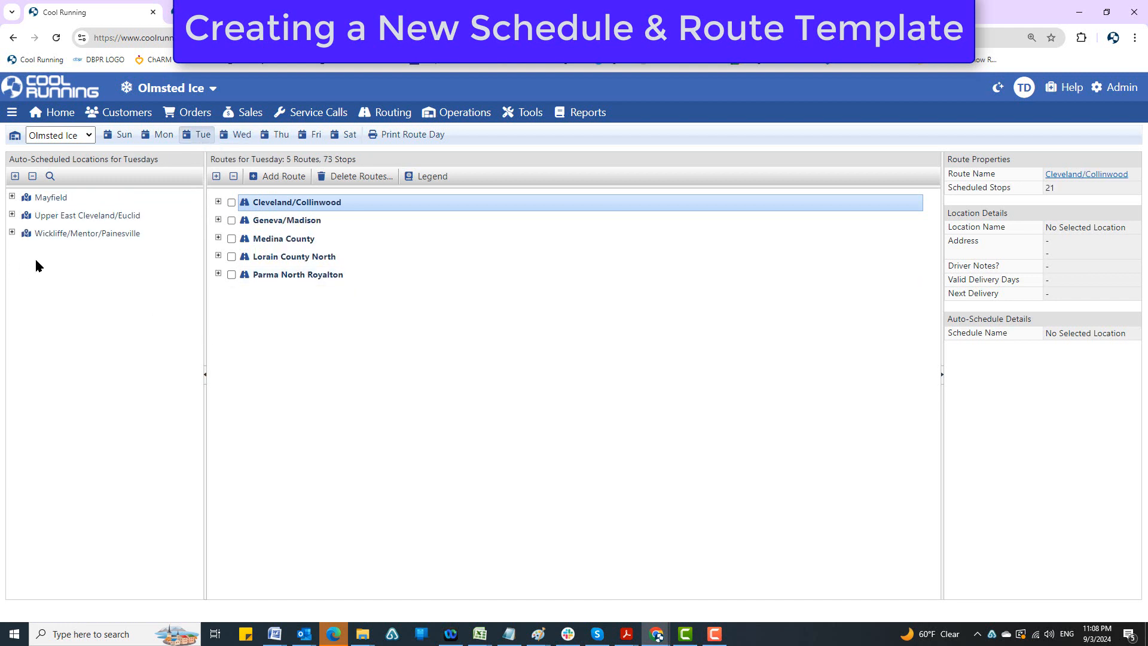
left_click(284, 177)
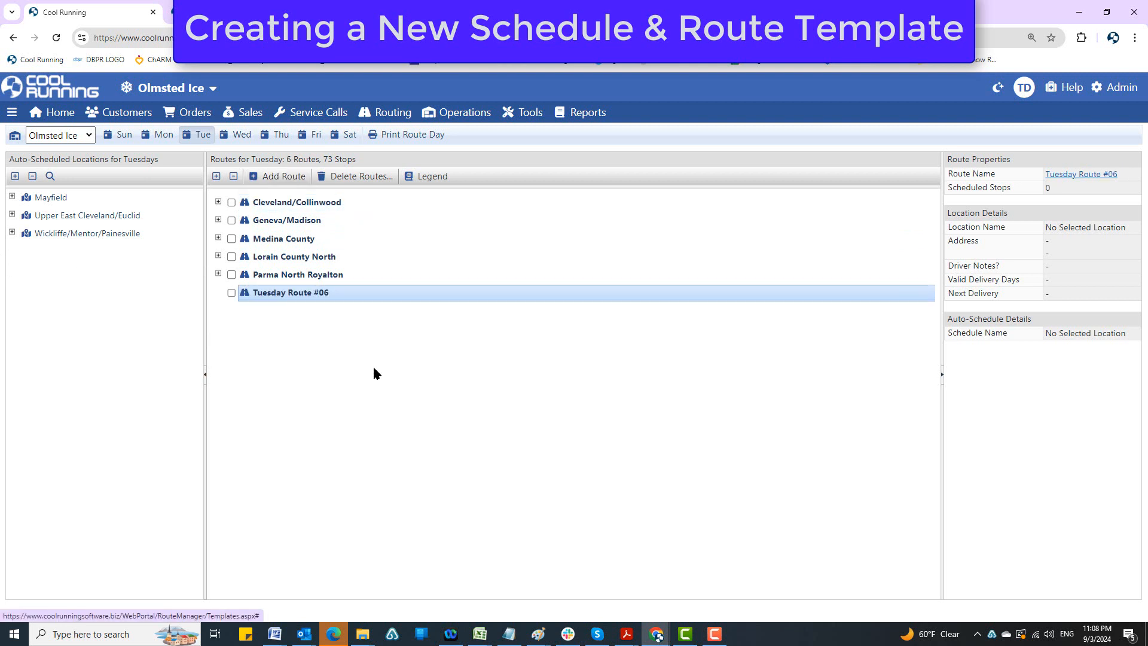
Rename the new Tuesday route as Mayfield/Eastside Run in the route properties.
left_click(1091, 177)
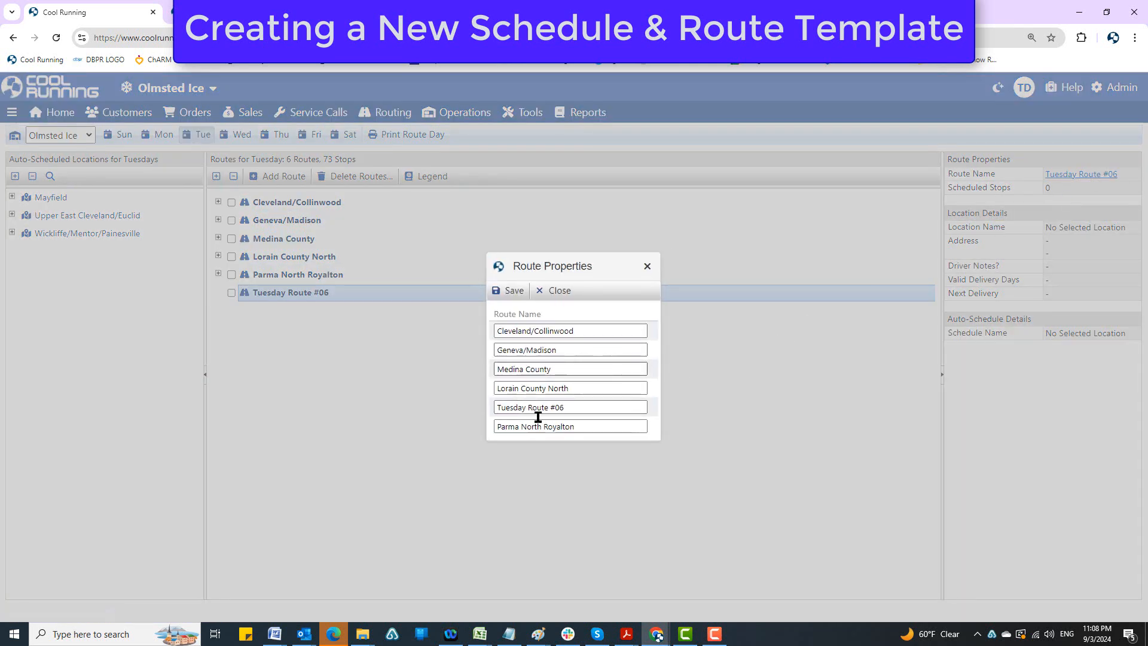
left_click_drag(543, 407, 543, 434)
left_click(575, 409)
key("ctrl+a")
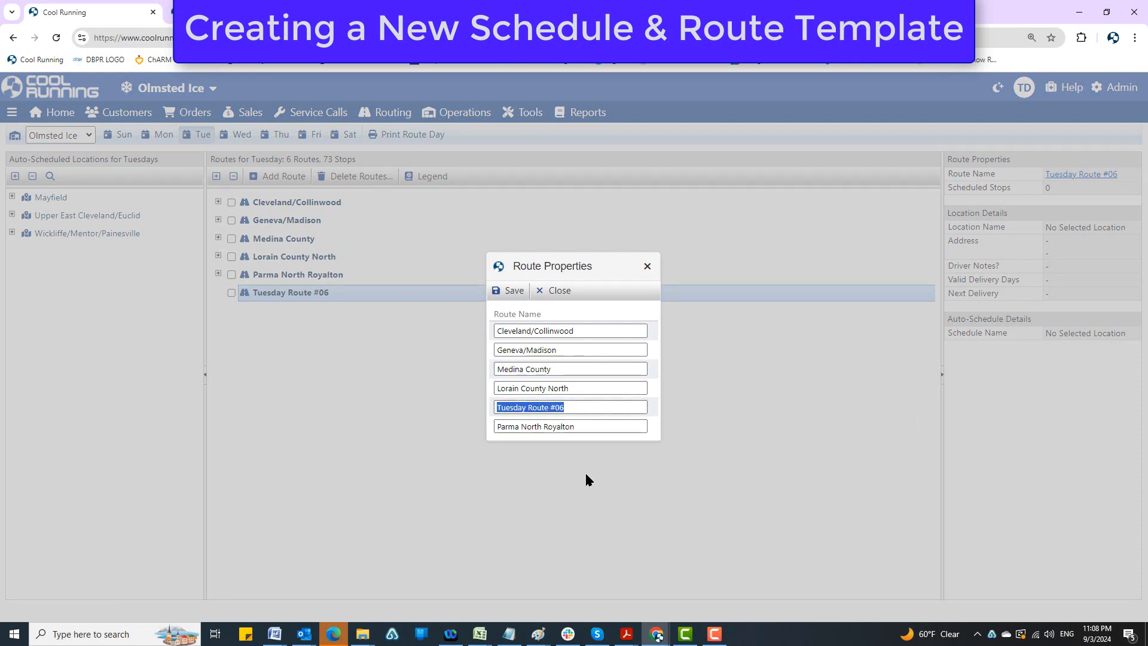
type("May")
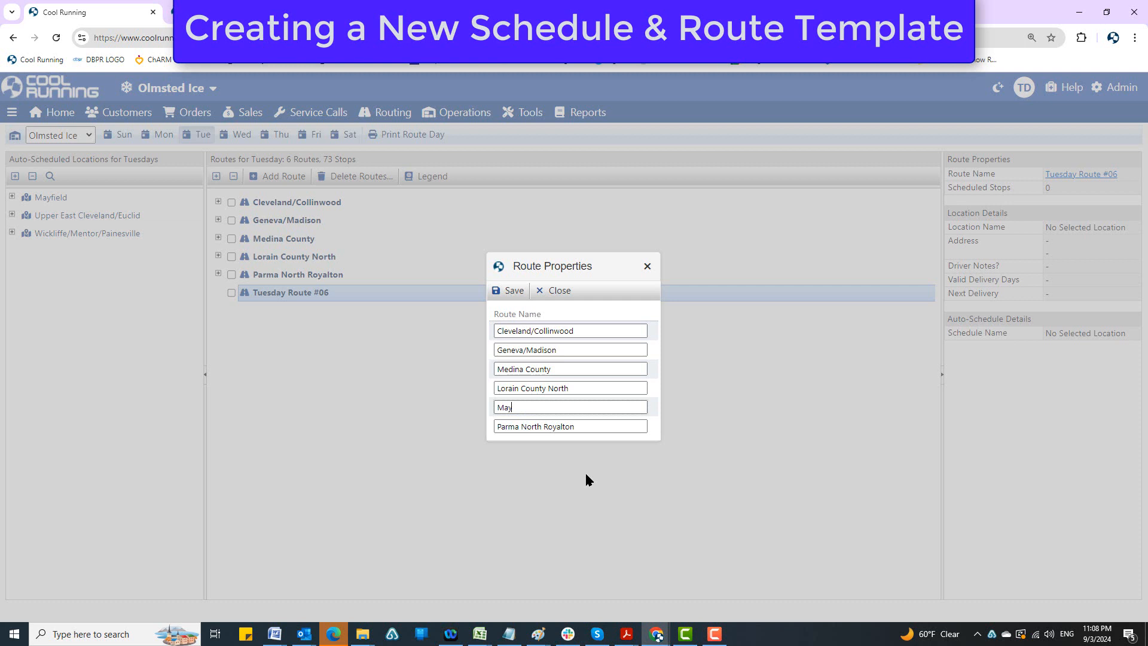
type("field/Eastside Run")
Copy the Mayfield/Eastside Run name, save the route properties and dismiss the notification.
left_click_drag(584, 407, 528, 425)
right_click(533, 409)
left_click(598, 196)
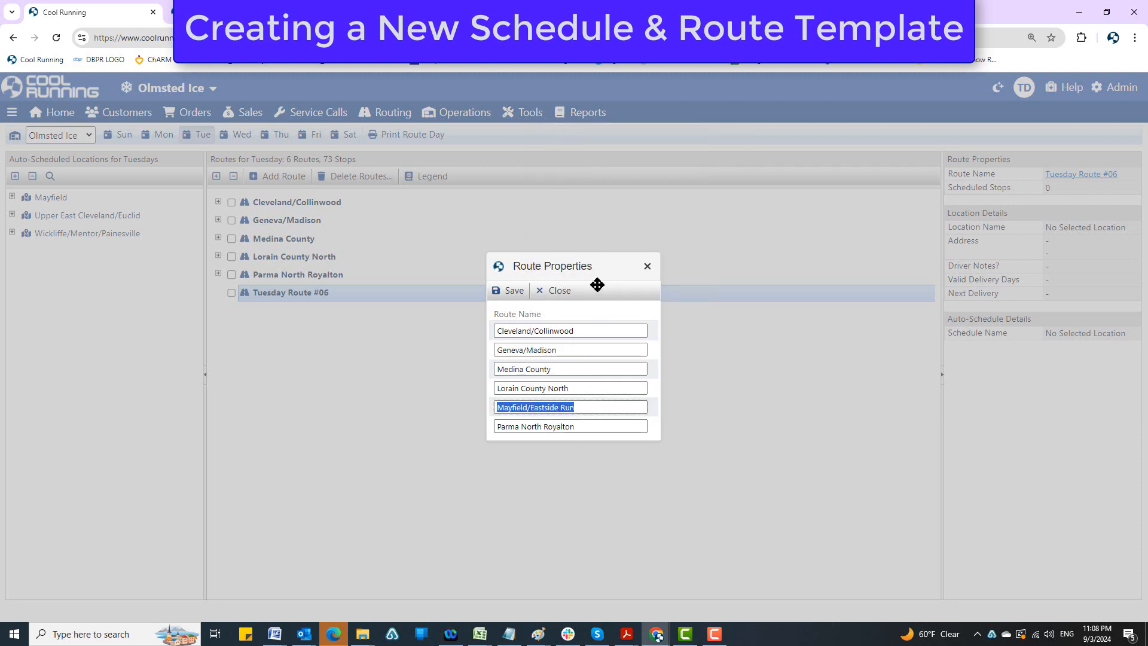
left_click(508, 293)
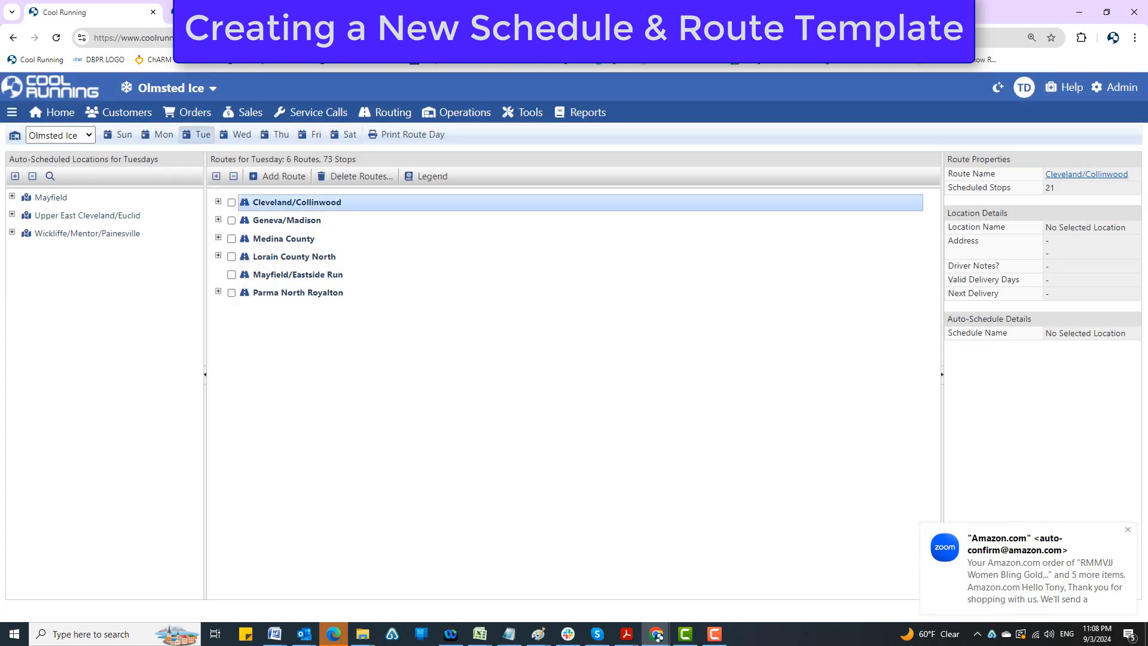
left_click(1128, 529)
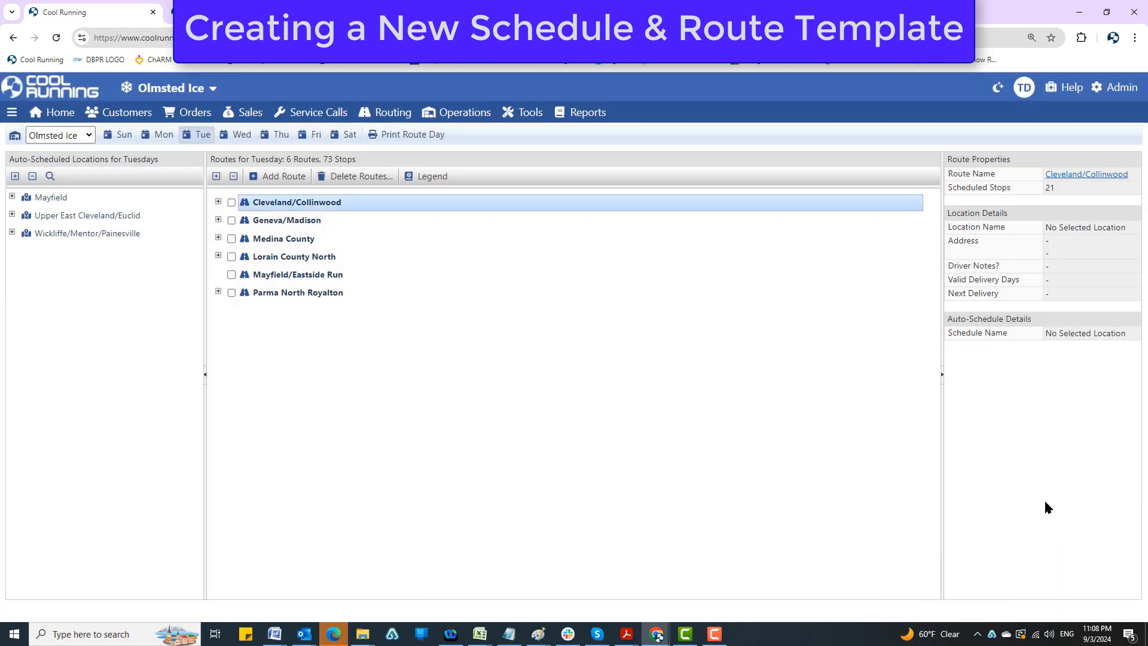
Expand all Tuesday zones and move Dave's 16 Severence, Marathon Lang, Quick Stop Euclid, Newport Harbor and Marc's 70 PN to the Mayfield/Eastside Run route.
left_click(15, 176)
left_click_drag(74, 211, 220, 278)
left_click_drag(60, 211, 266, 285)
left_click_drag(82, 249, 233, 281)
left_click_drag(77, 289, 359, 284)
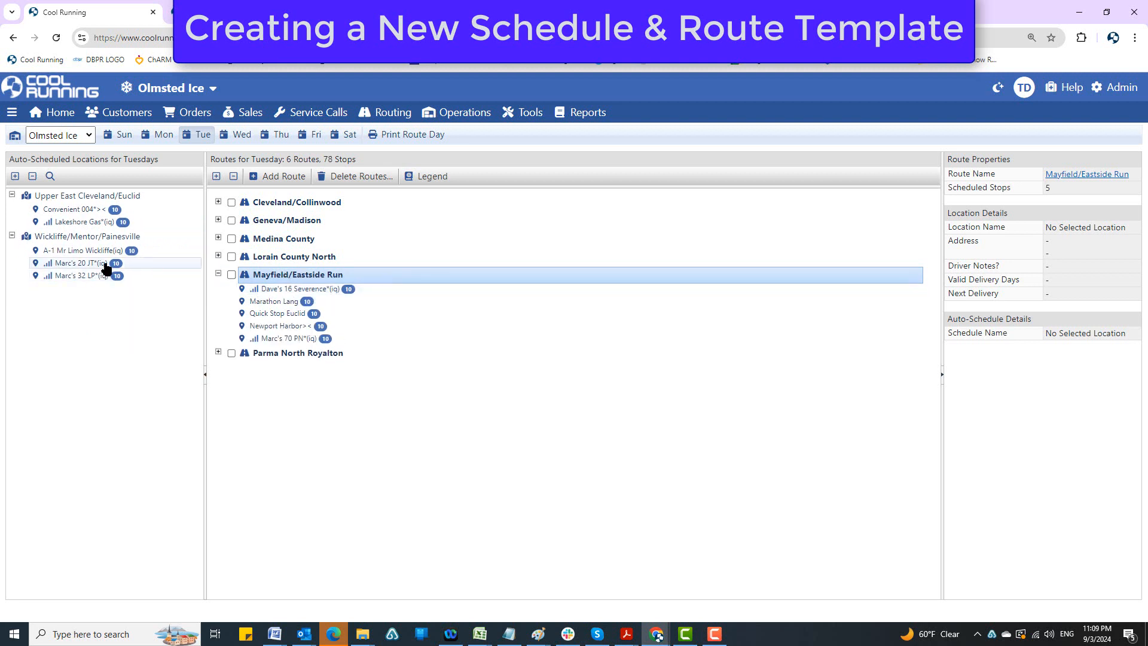
Move Convenient 004, Lakeshore Gas, A-1 Mr Limo Wickliffe, Marc's 20 JT and Marc's 32 LP to the Mayfield/Eastside Run route.
left_click(90, 210)
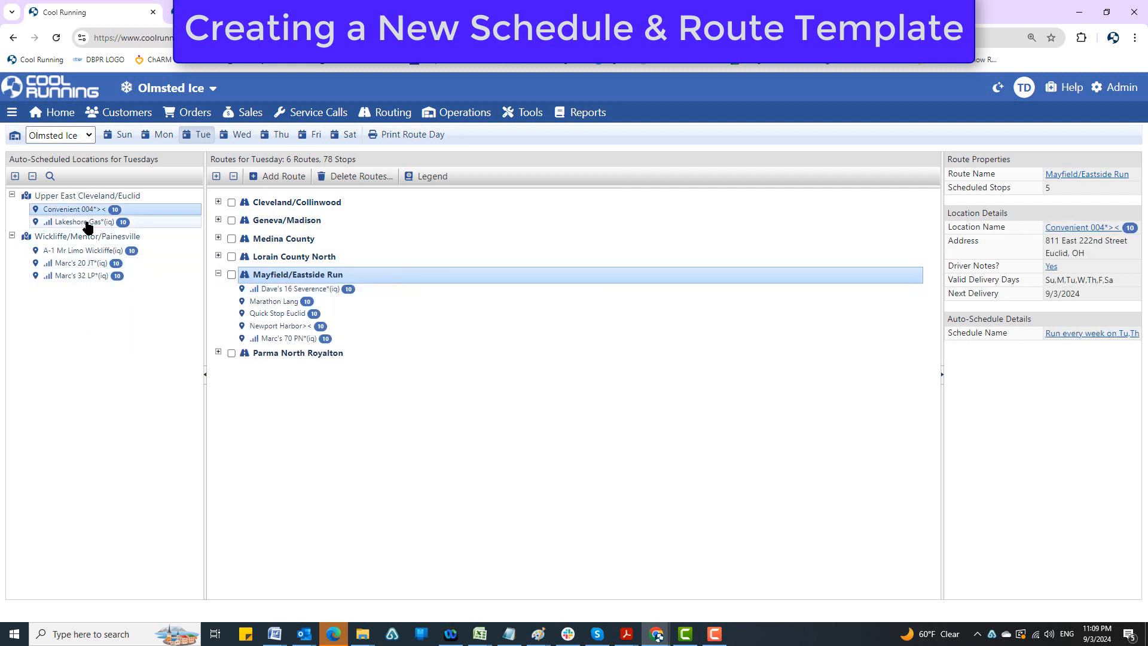
left_click(84, 222, "ctrl")
left_click_drag(84, 222, 267, 281)
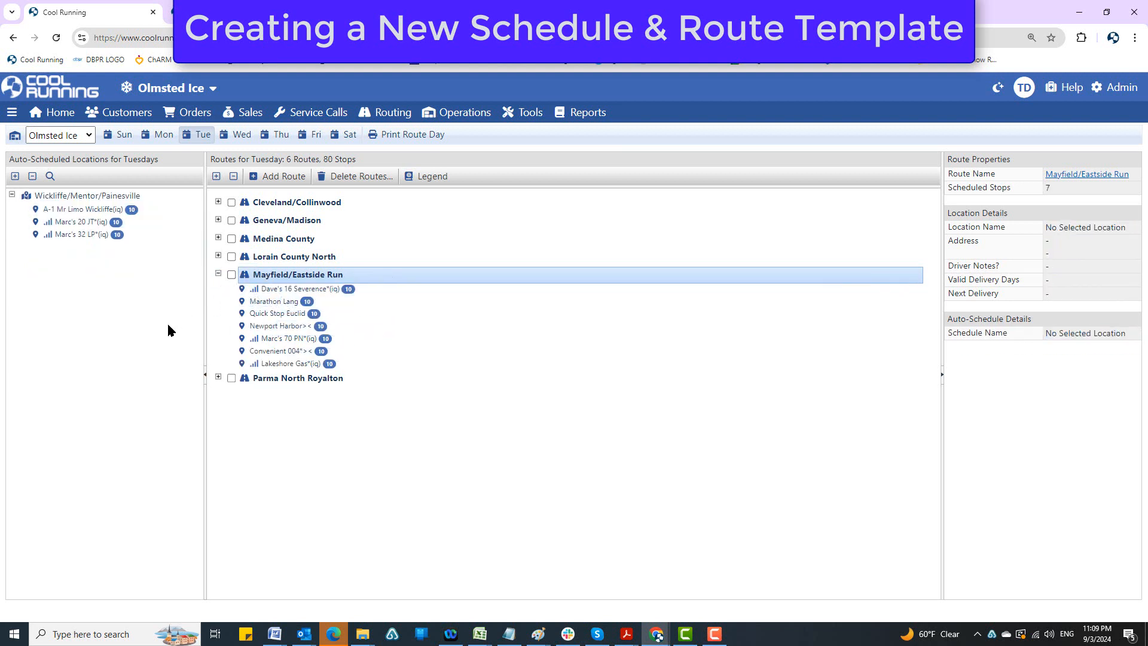
left_click(98, 209)
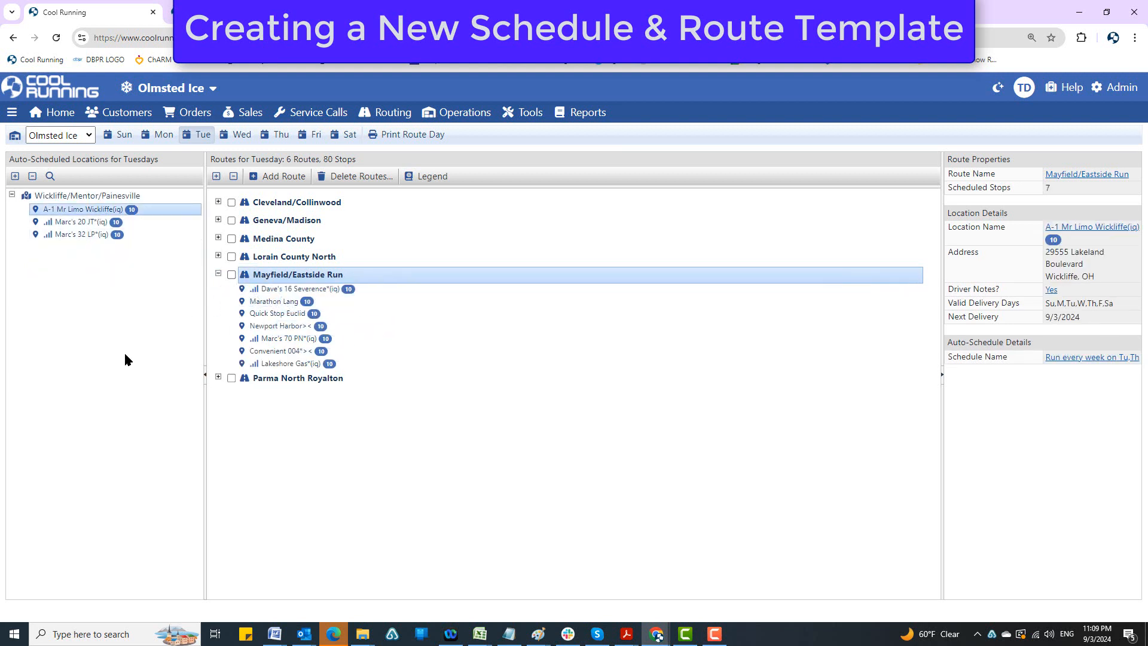
left_click(82, 234, "shift")
left_click_drag(83, 210, 289, 276)
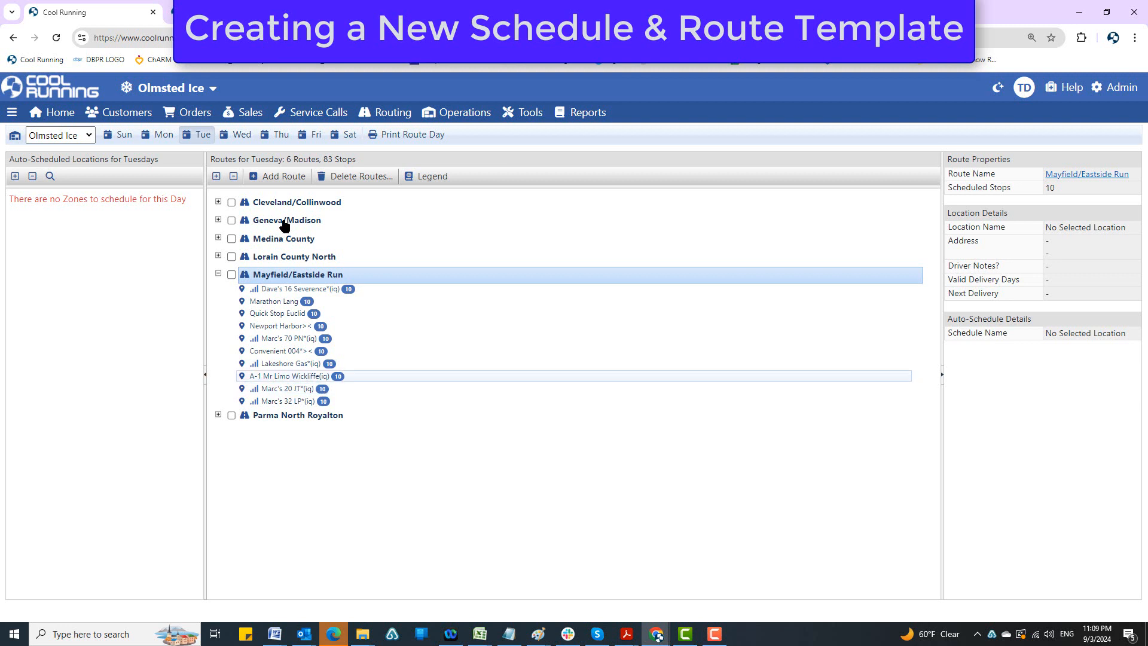
Add a new route to the Thursday templates, rename it Mayfield/Eastside Run in the route properties and save.
left_click(279, 135)
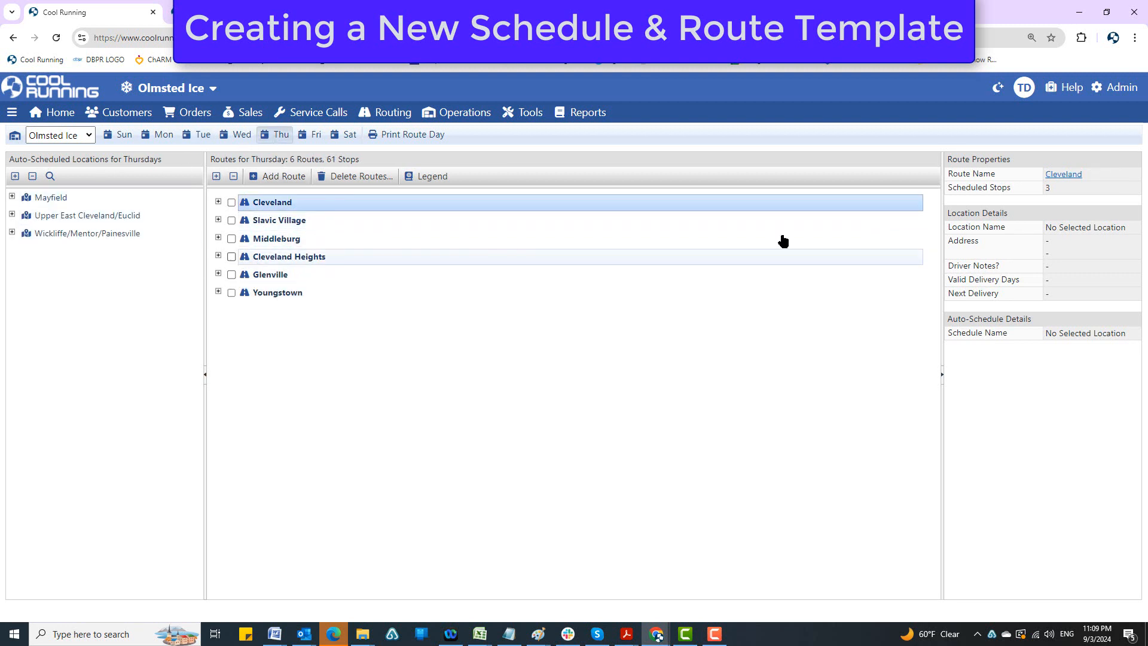
left_click(277, 177)
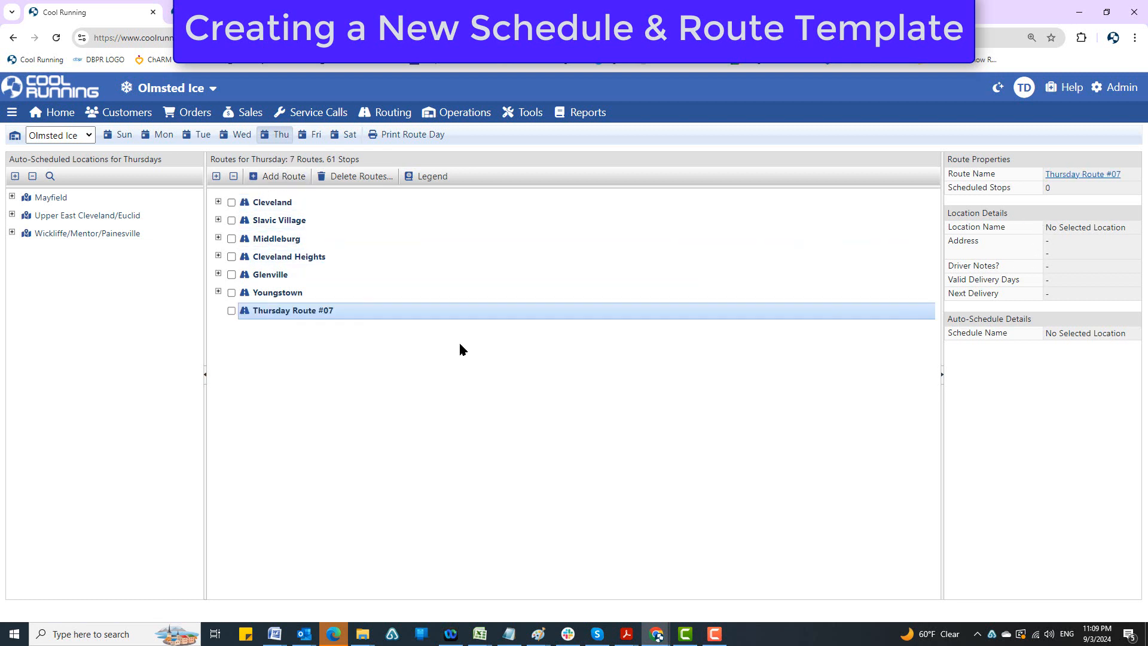
left_click(1080, 174)
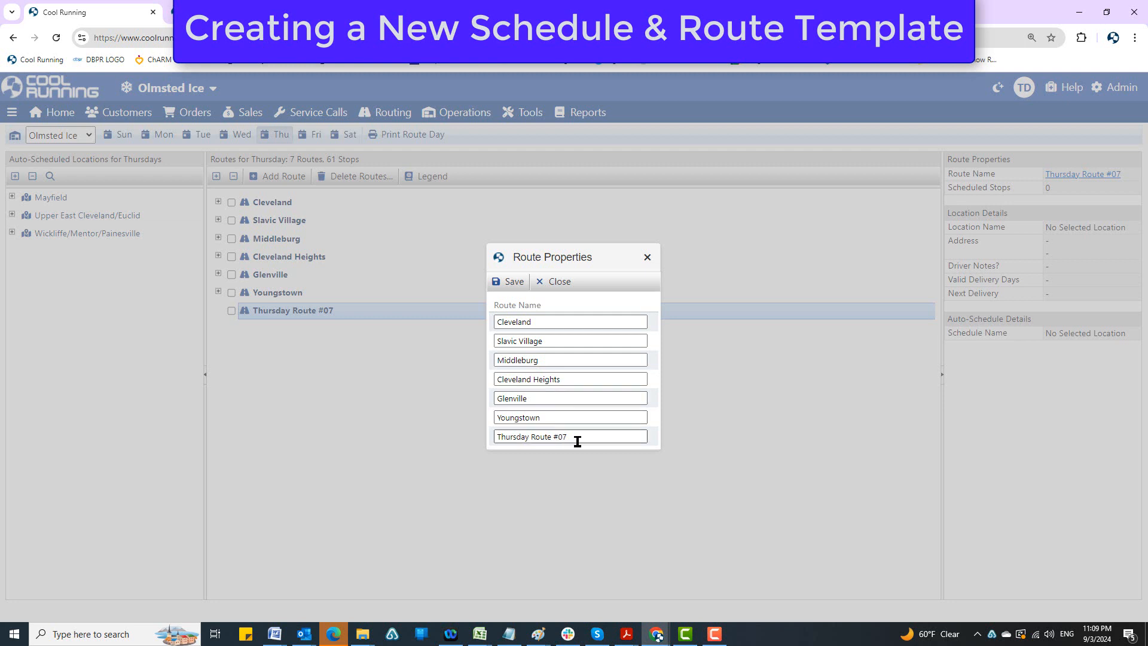
triple_click(539, 435)
right_click(539, 435)
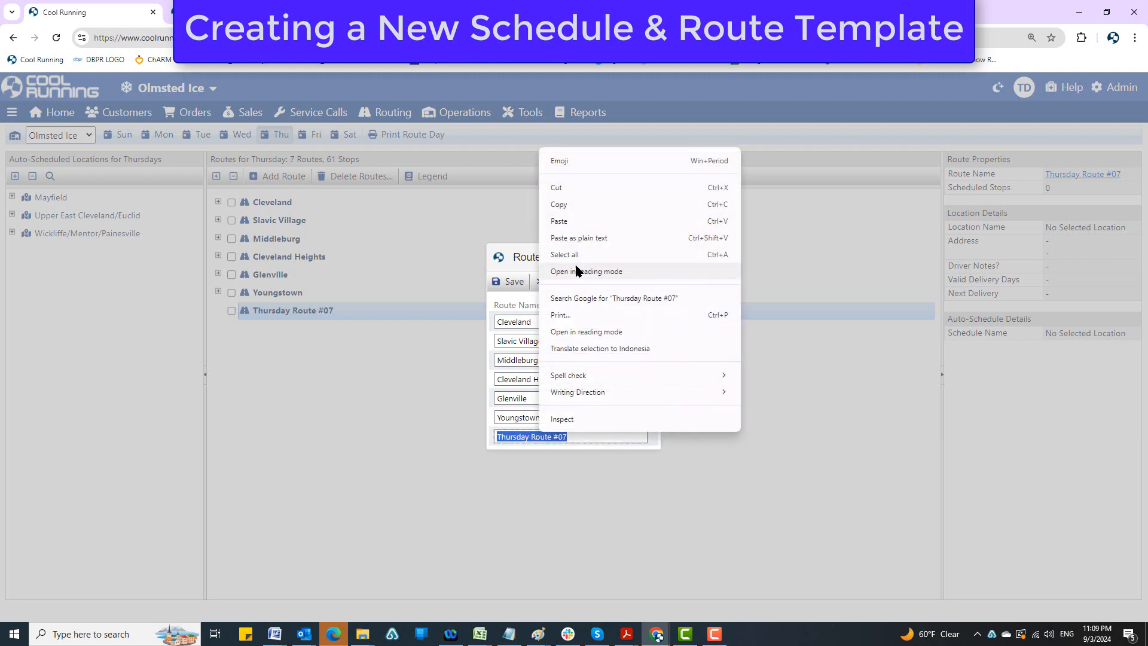
left_click(565, 228)
left_click(510, 281)
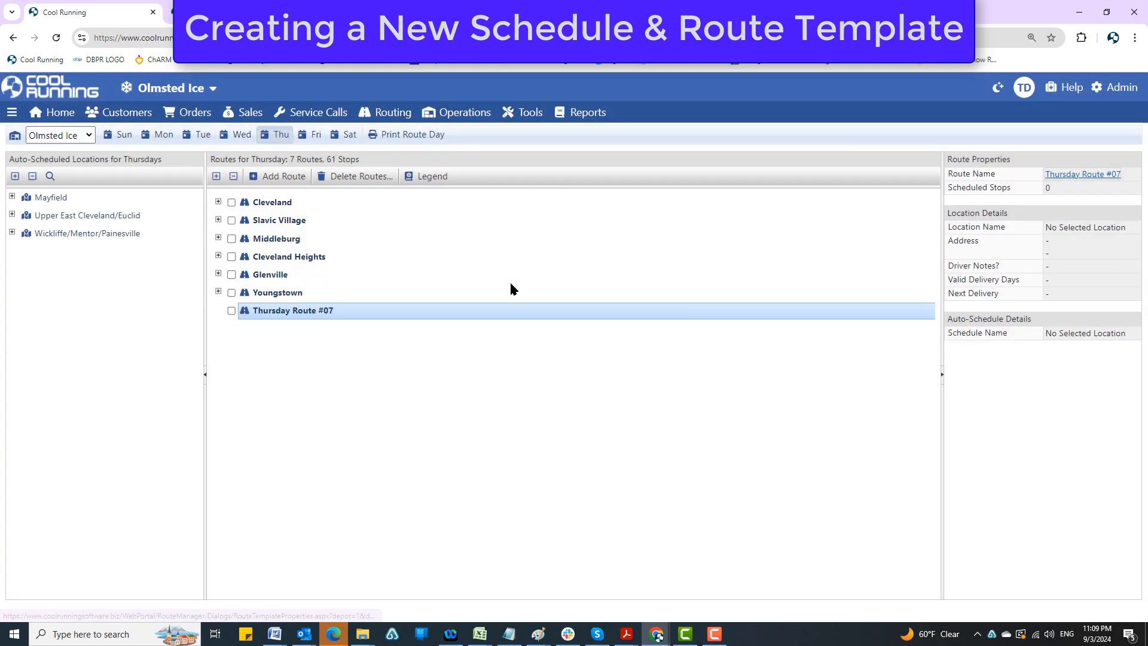
left_click(15, 175)
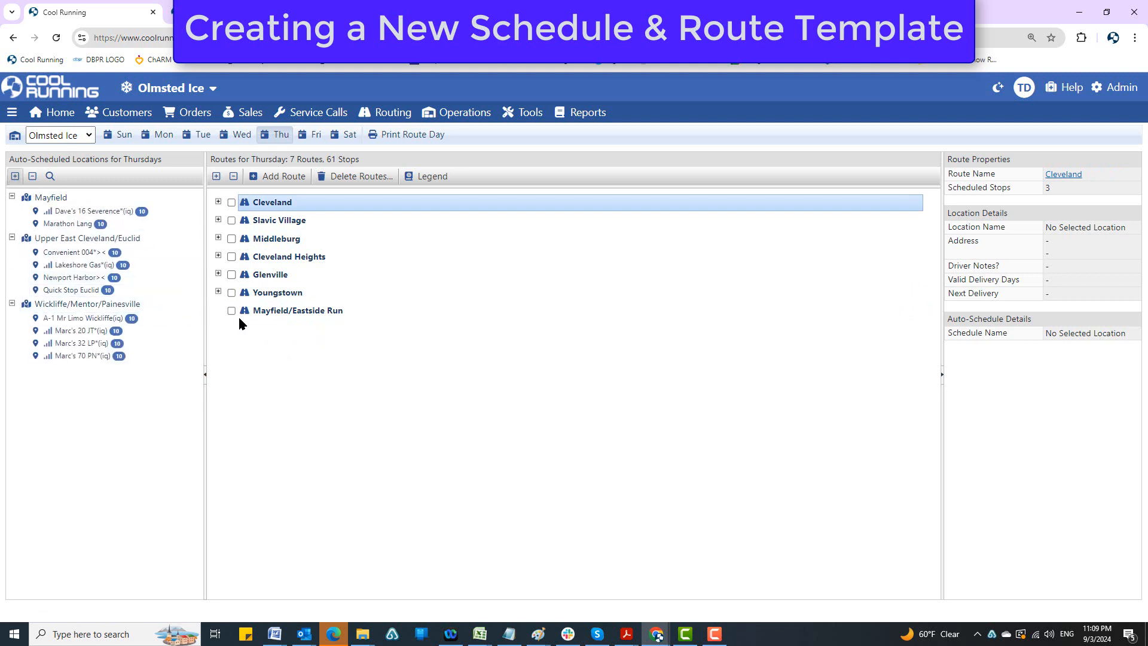
left_click(128, 212)
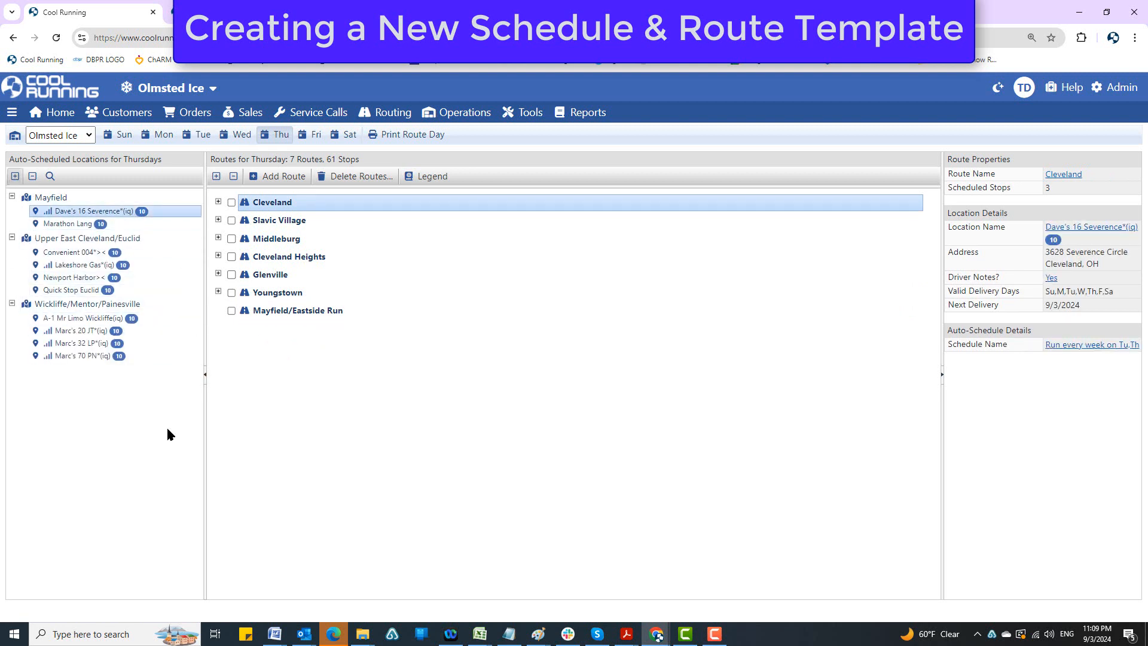
left_click(99, 357, "shift")
left_click_drag(102, 210, 288, 313)
left_click(219, 310)
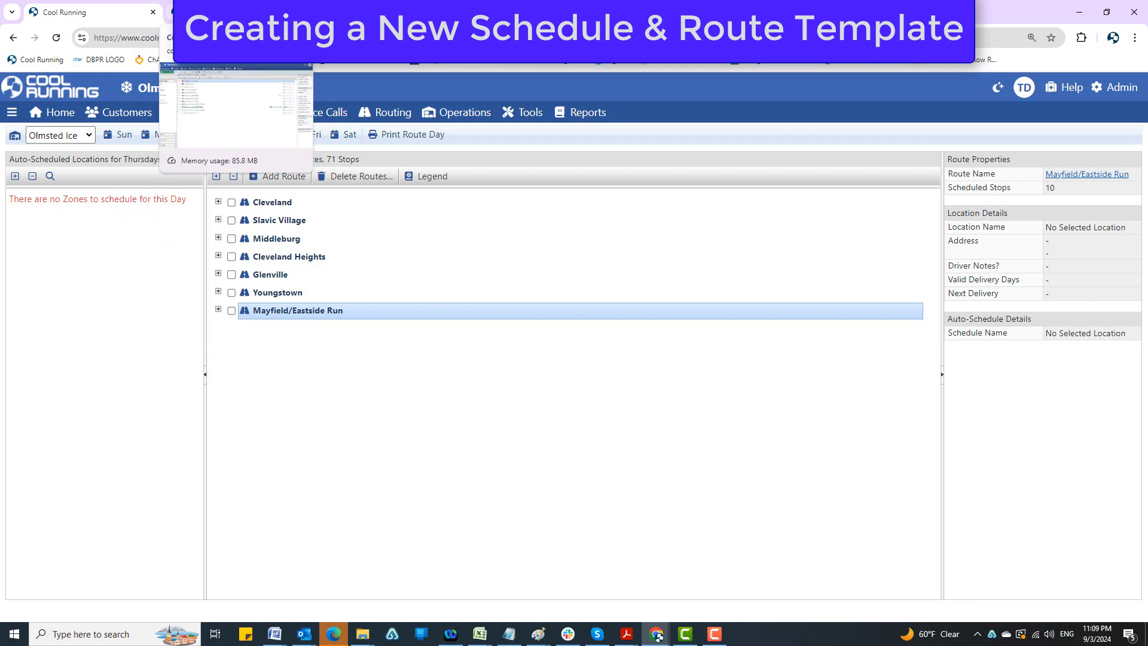
In Schedule Manager, add Marathon North Ridge, Mentor Ice Arena, Spinner's Discount Tobacco and Sunoco Lost Nation to the weekly Tuesday schedule.
left_click(236, 12)
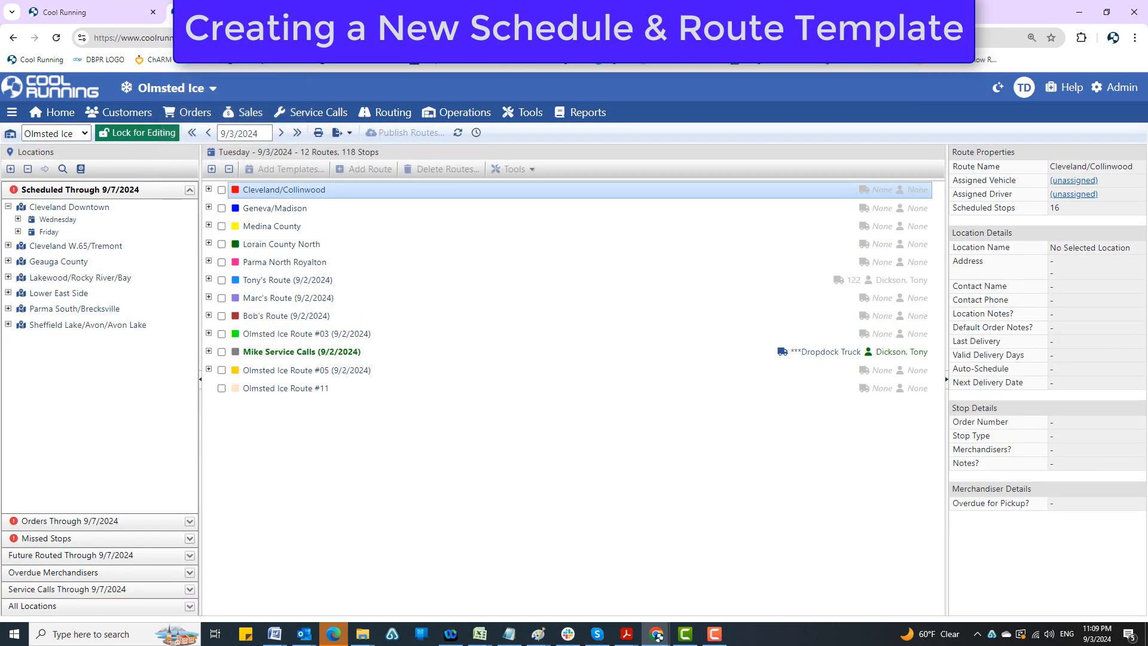
left_click(395, 203)
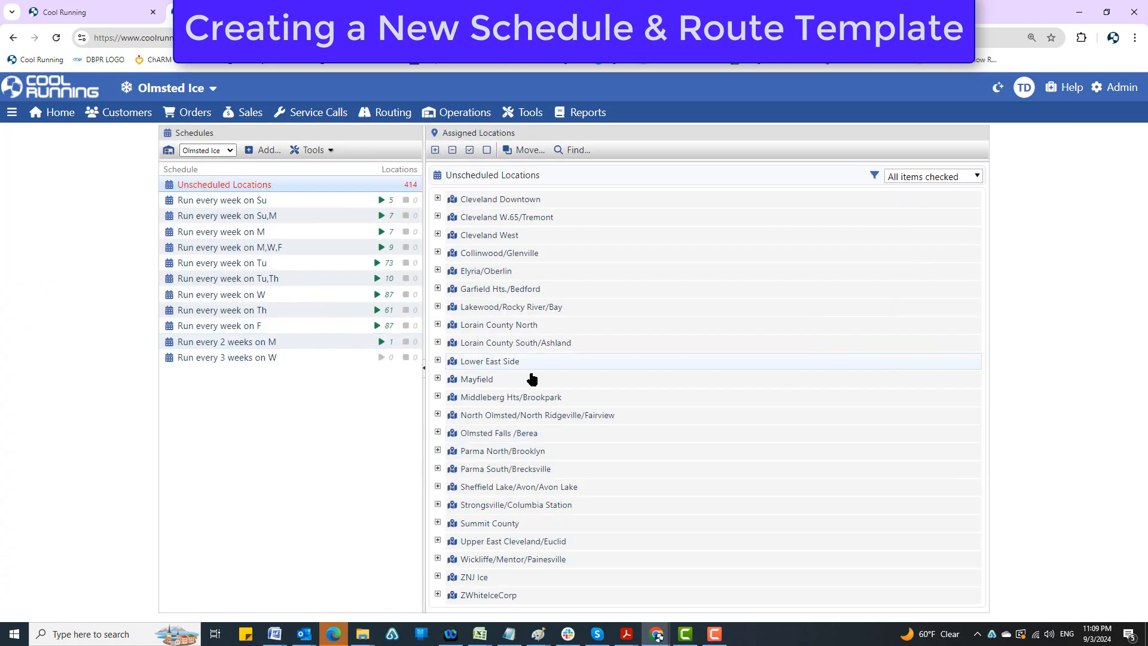
left_click(362, 264)
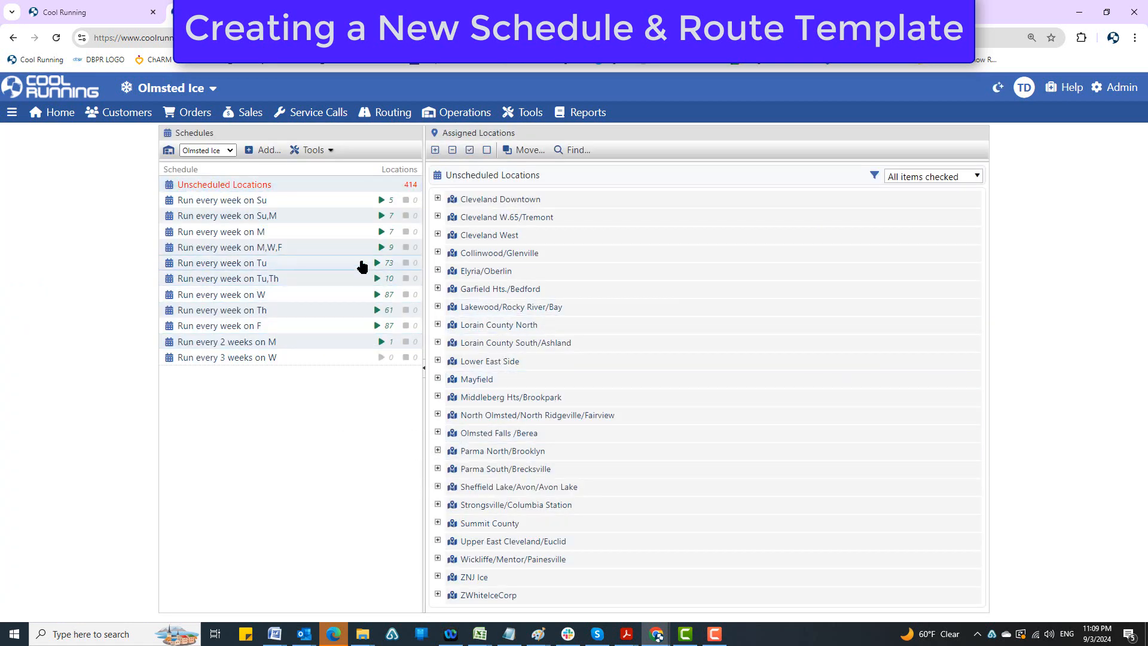
left_click(560, 154)
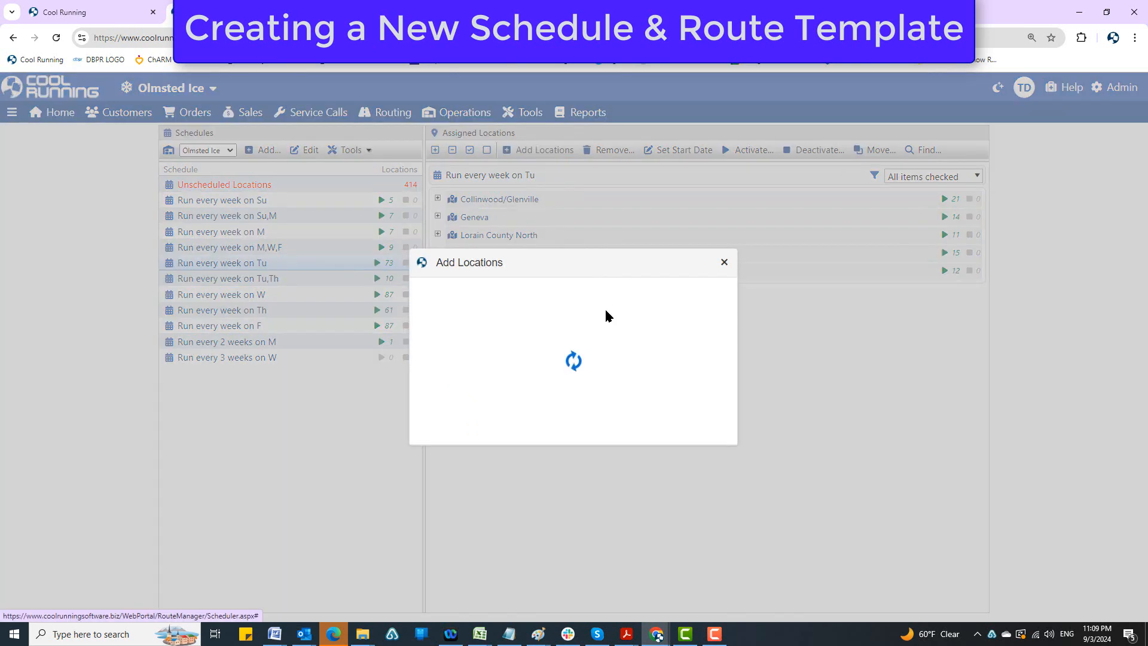
scroll(458, 527, "down", 4)
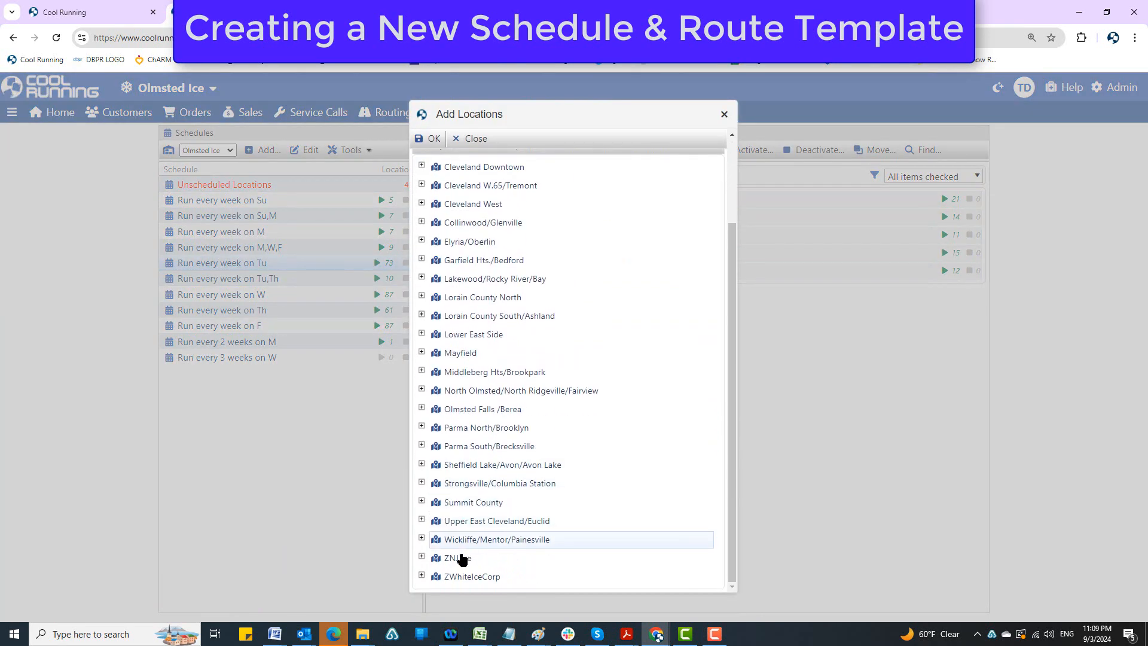
left_click(422, 538)
scroll(451, 358, "down", 7)
left_click(445, 281)
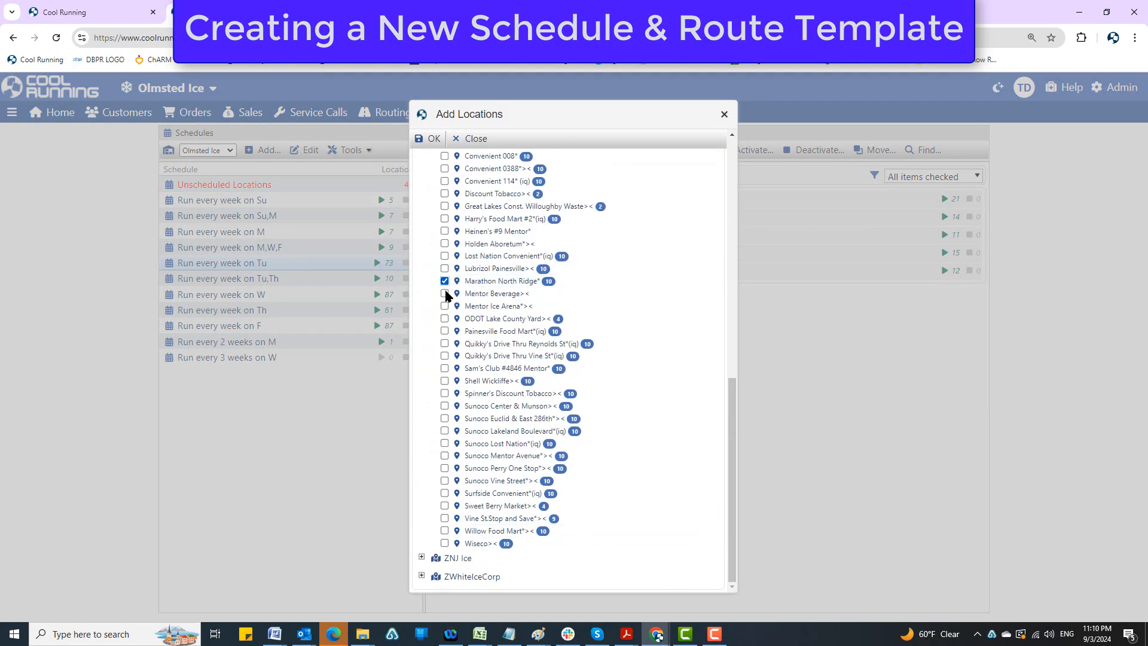
left_click(445, 306)
left_click(444, 394)
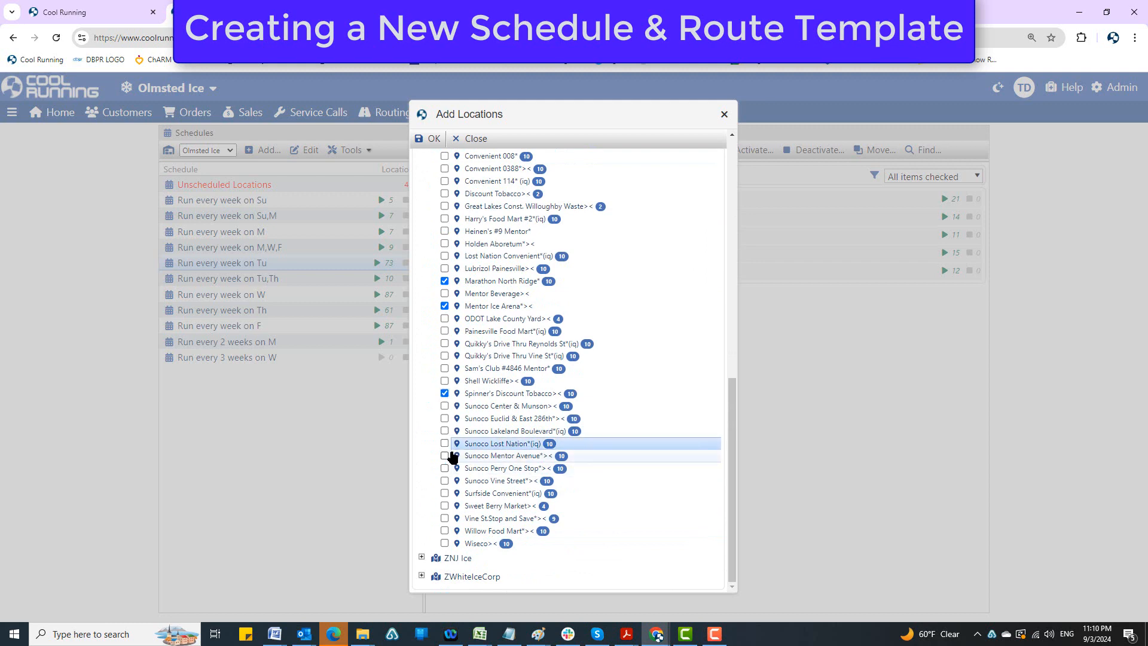
left_click(428, 138)
left_click(625, 151)
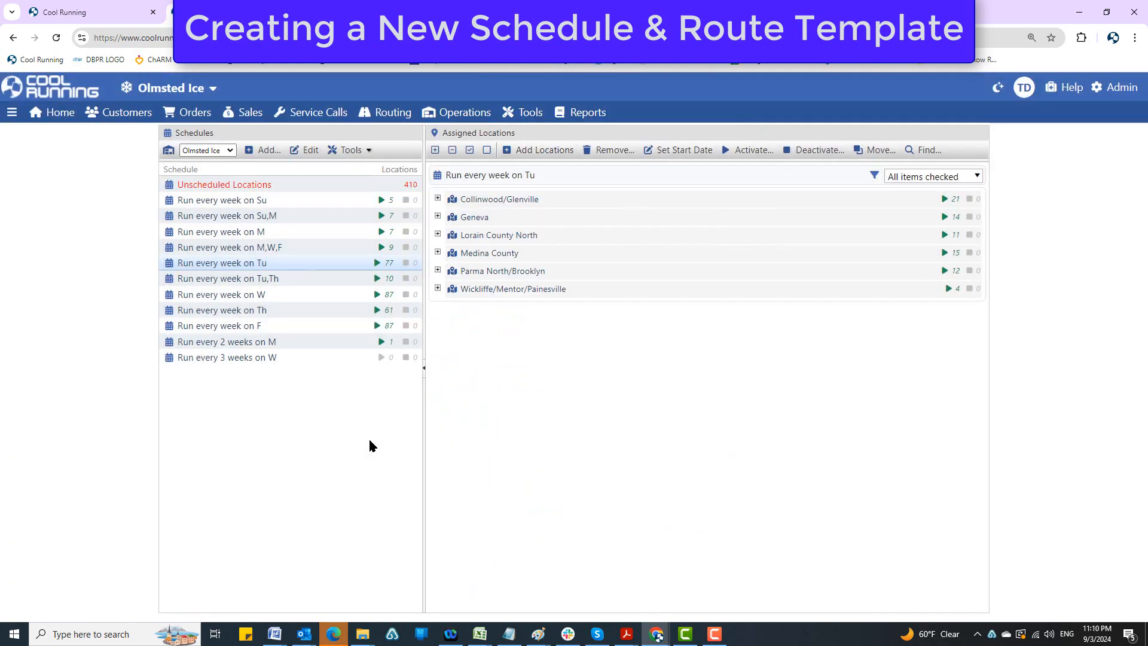
Add Dave's 06 West 25th, Edgewater Marina, Mittal Steel Door #156 Finishing, Nautica Stage (Regular Delivery) and Ohio City Gas & Subs to the weekly Thursday schedule.
left_click(293, 310)
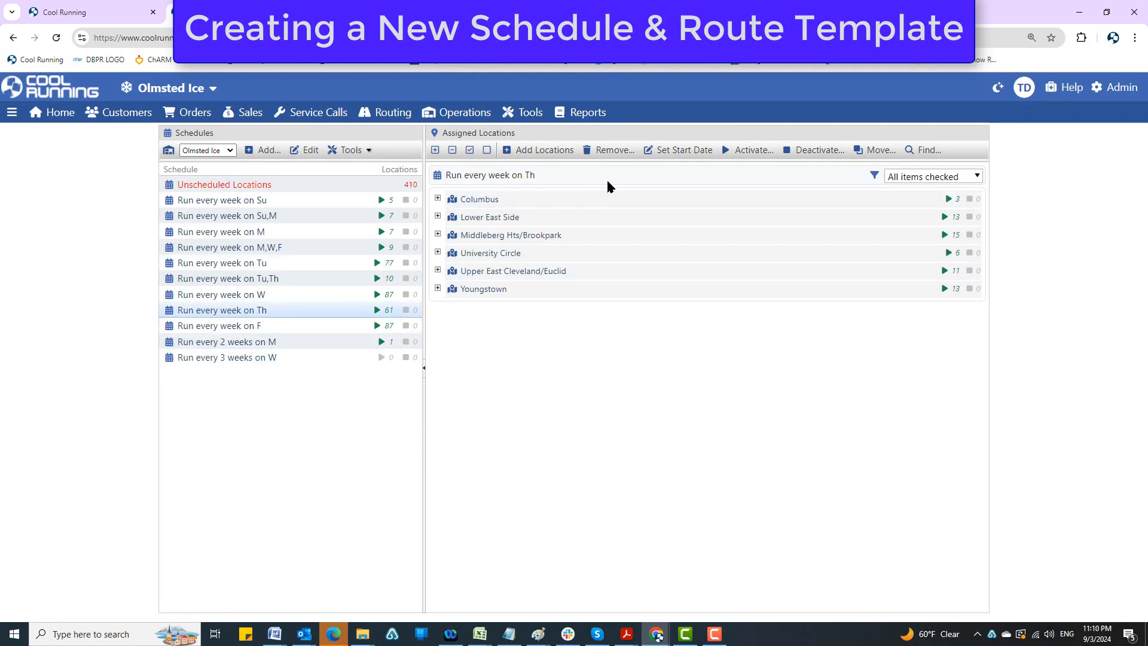
left_click(542, 150)
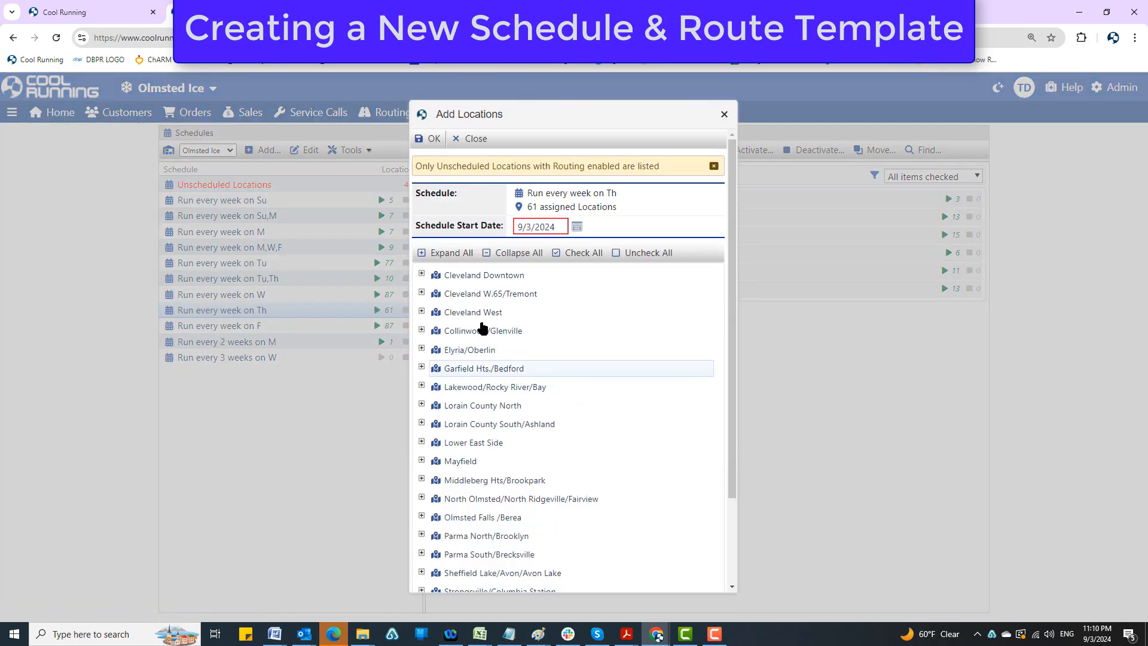
left_click(422, 292)
left_click(444, 345)
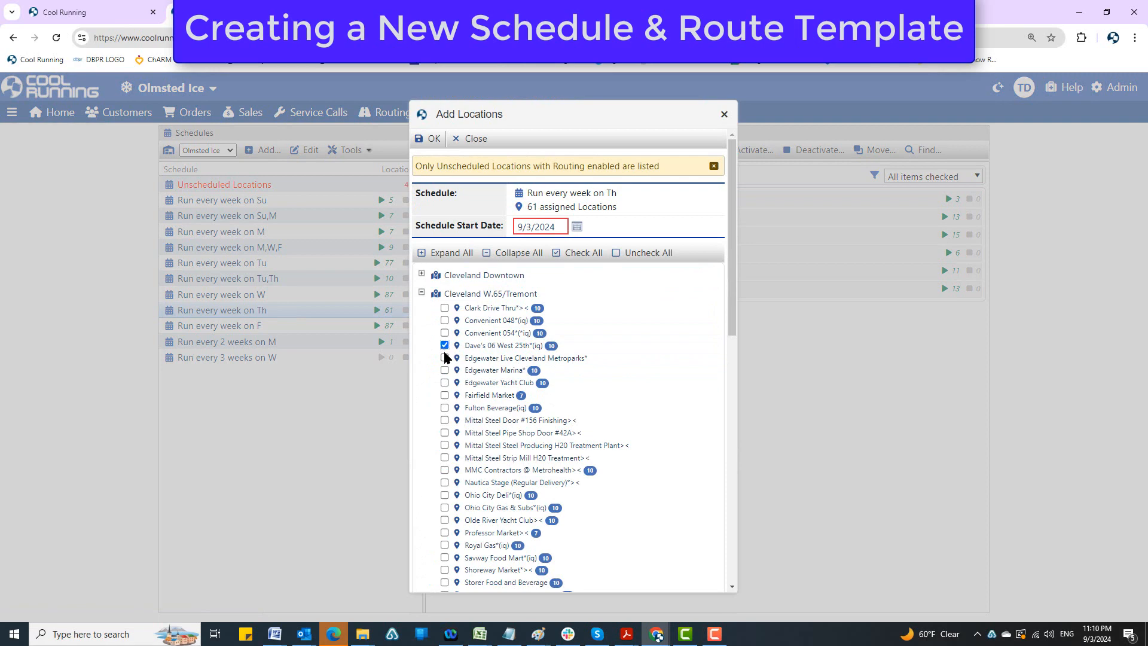
left_click(444, 370)
left_click(444, 420)
left_click(445, 482)
left_click(445, 507)
left_click(432, 139)
left_click(628, 154)
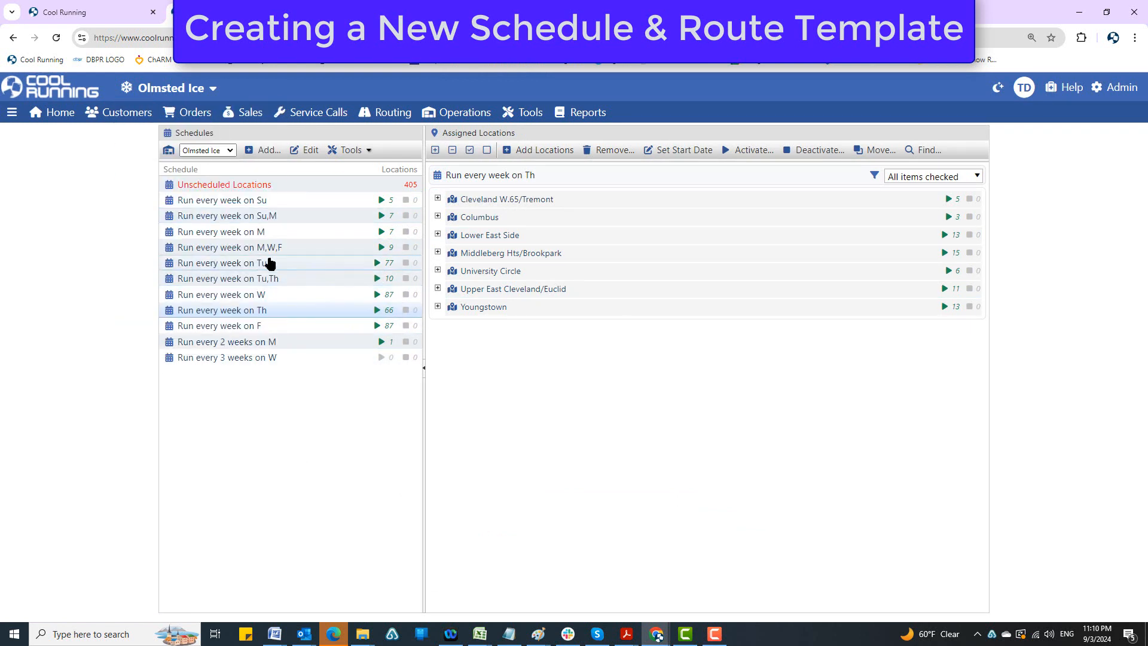
Create a new weekly schedule that runs only on Tuesday and recurs every 2 weeks.
left_click(267, 158)
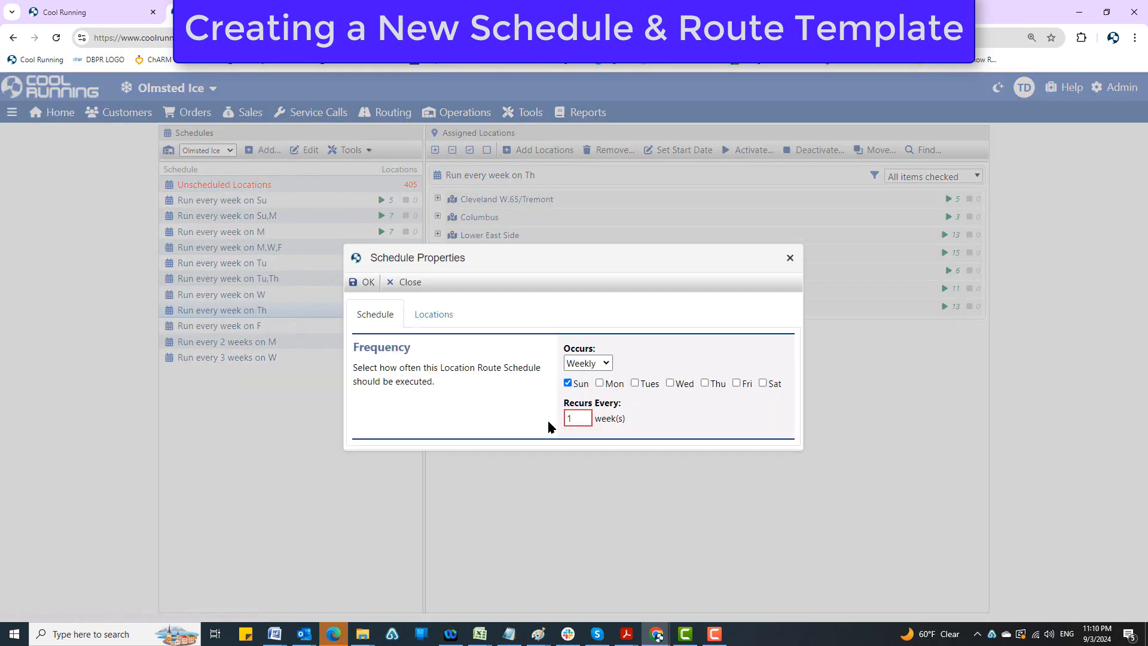
left_click(634, 383)
left_click(567, 383)
double_click(572, 418)
type("2")
left_click(363, 282)
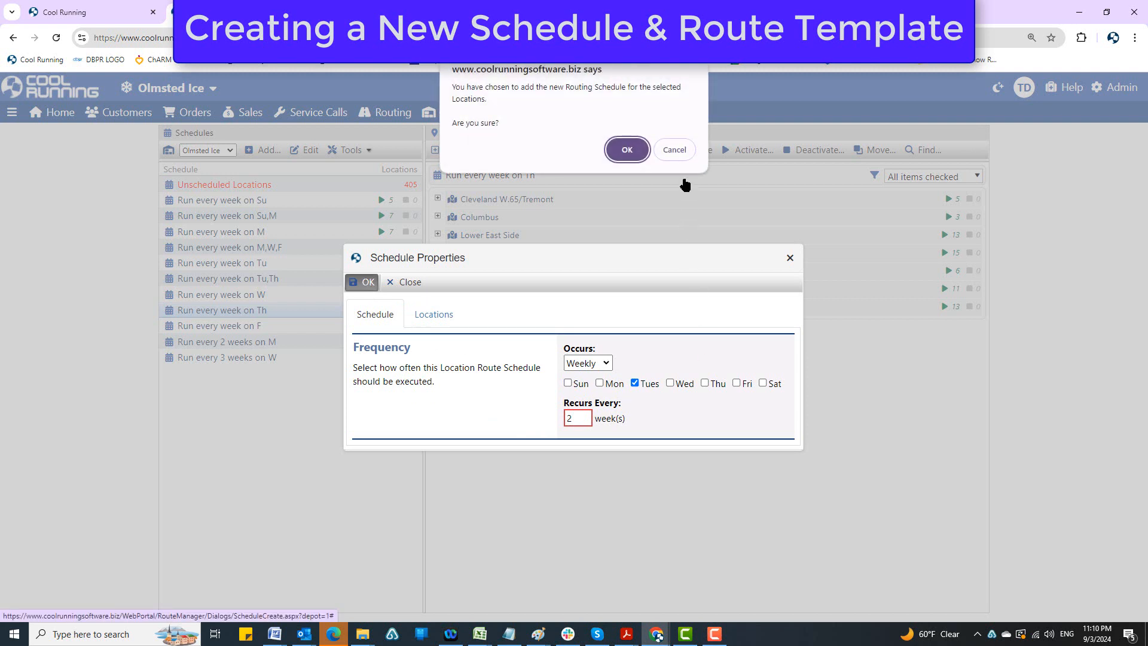
left_click(627, 149)
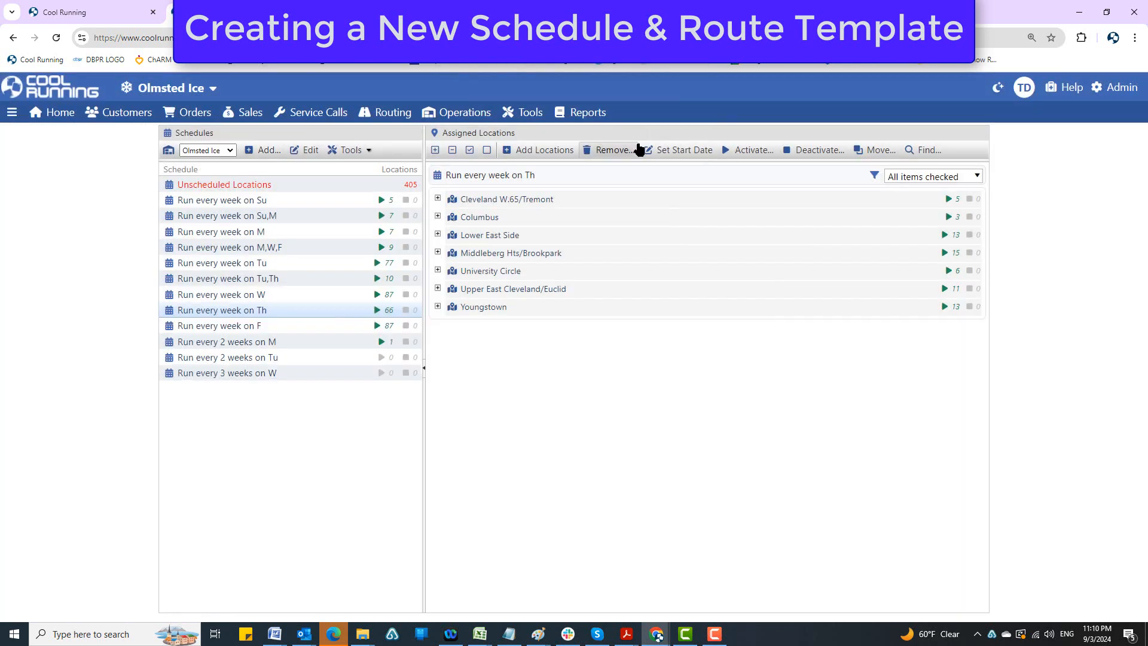
For the every-2-weeks Tuesday schedule, select Donley Construction Meridian, Pepper's Italian Restaurant and Shell C&C in the Lakewood/Rocky River/Bay zone as locations to add.
left_click(260, 358)
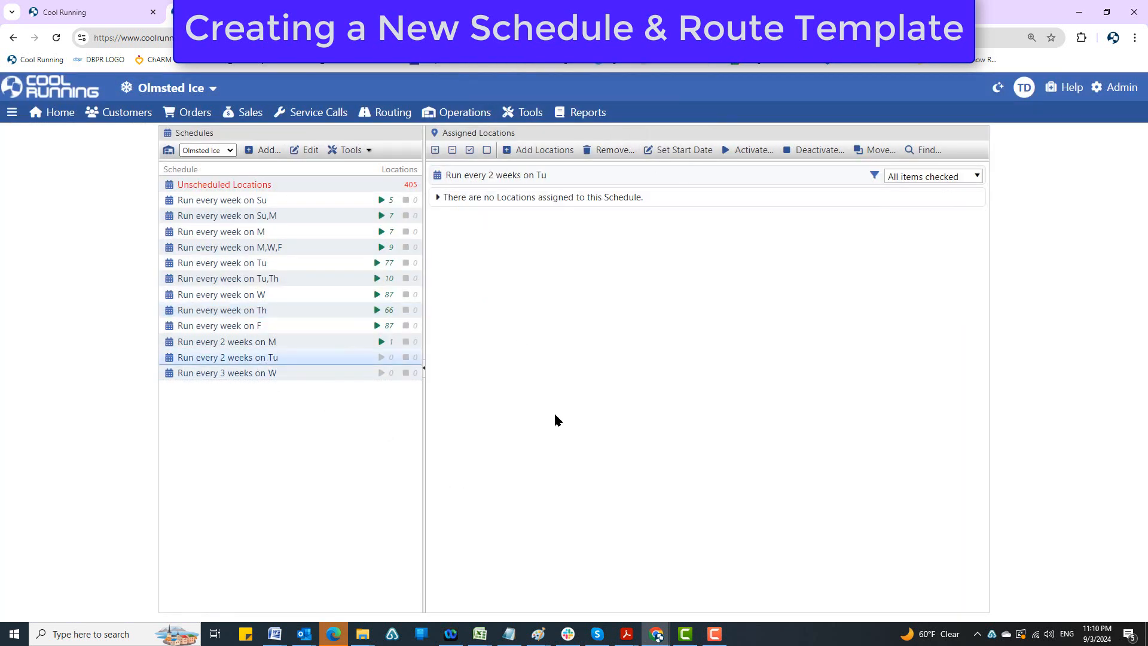
left_click(542, 150)
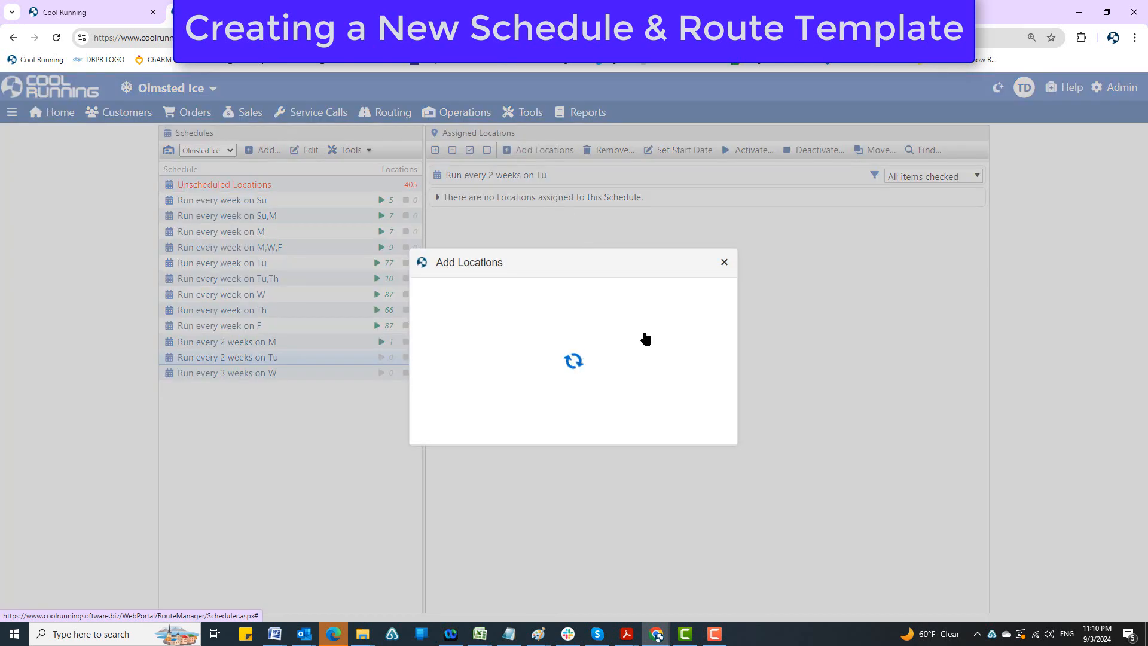
left_click(422, 385)
left_click(445, 439)
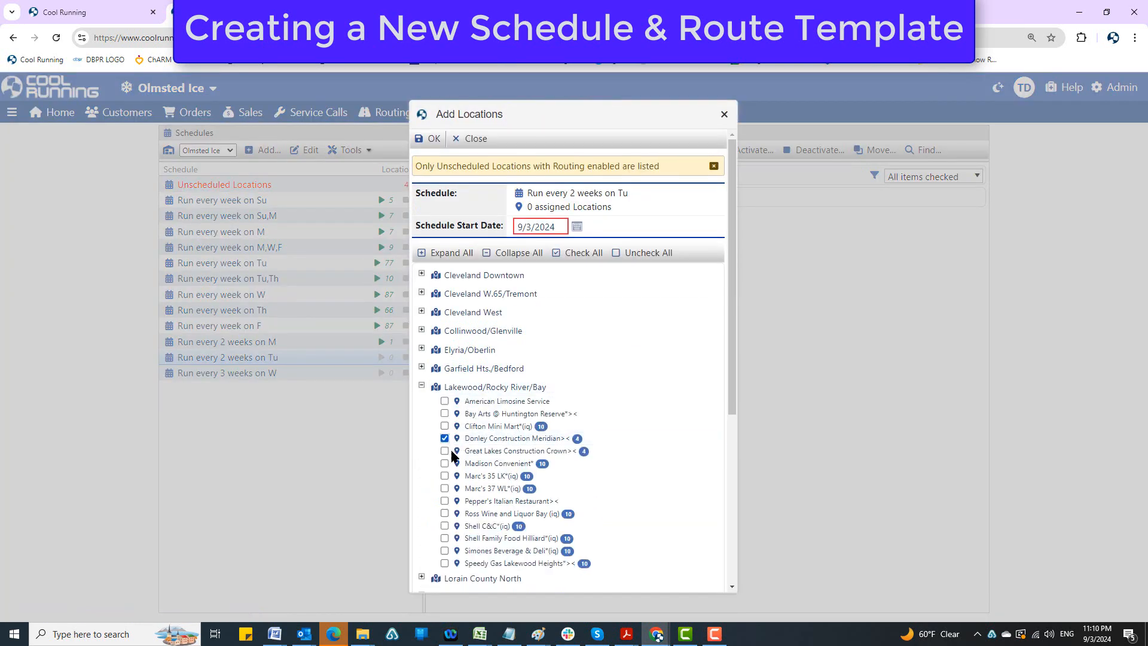
left_click(444, 501)
left_click(444, 526)
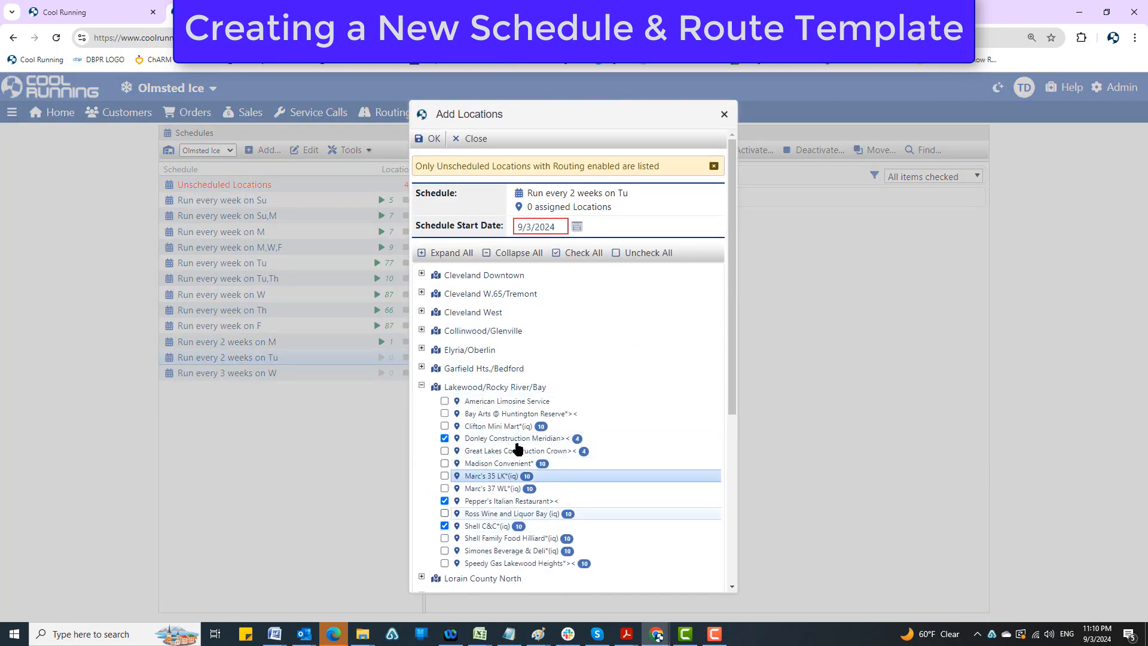
Set the schedule start date to 9/10/2024 and add the selected locations to the schedule.
left_click(576, 226)
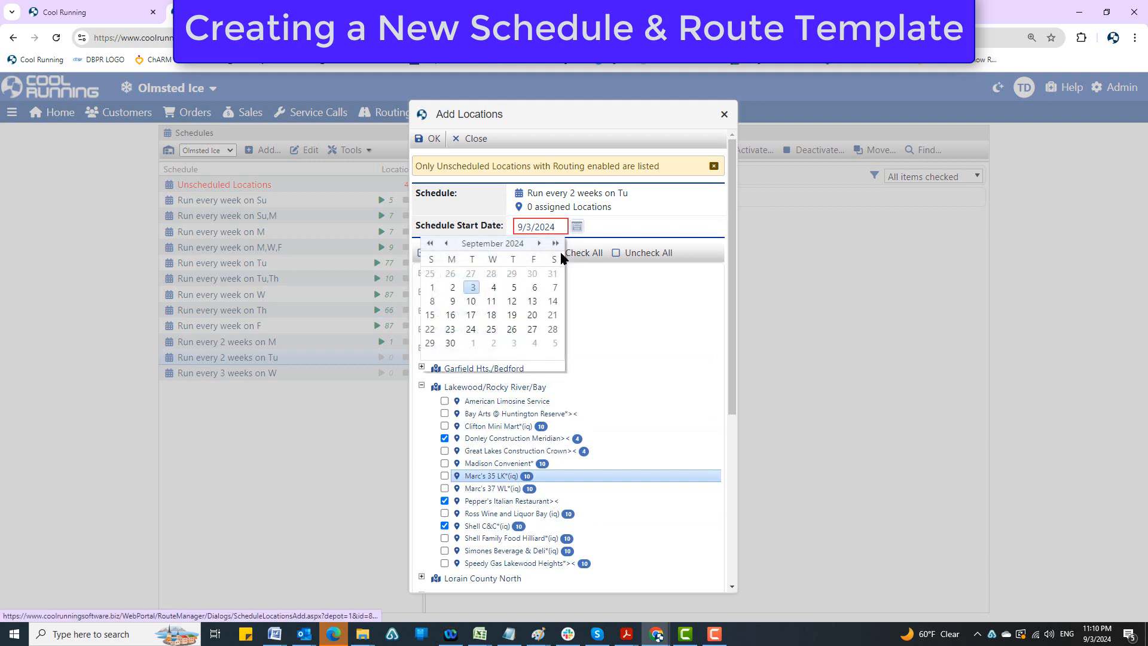
left_click(471, 301)
left_click(434, 138)
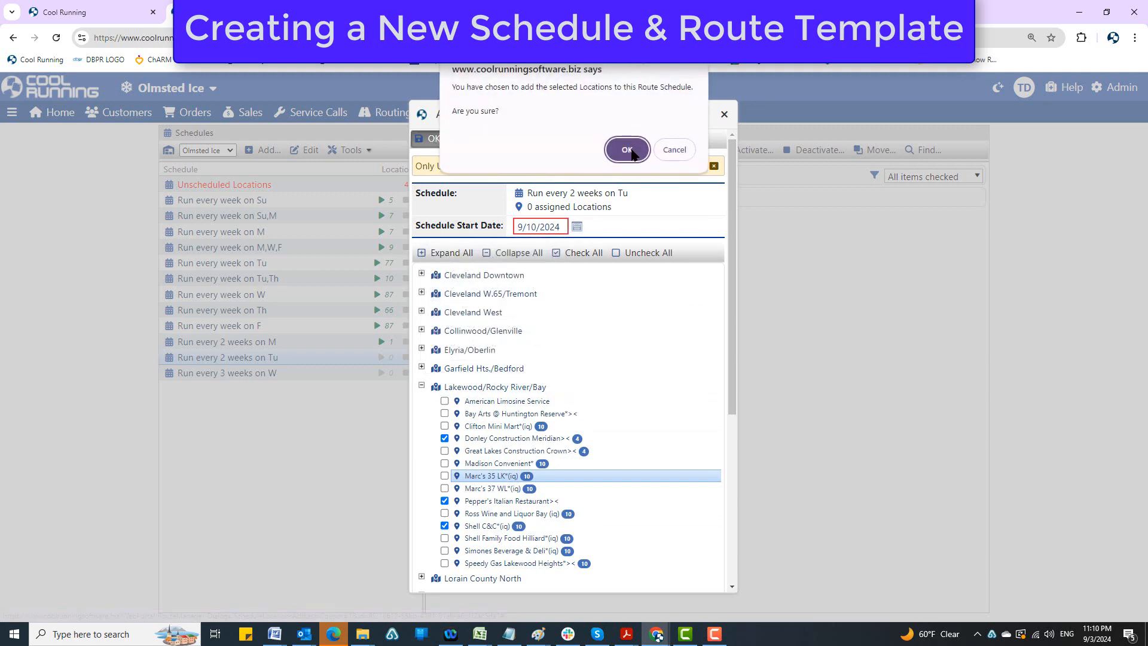
left_click(689, 148)
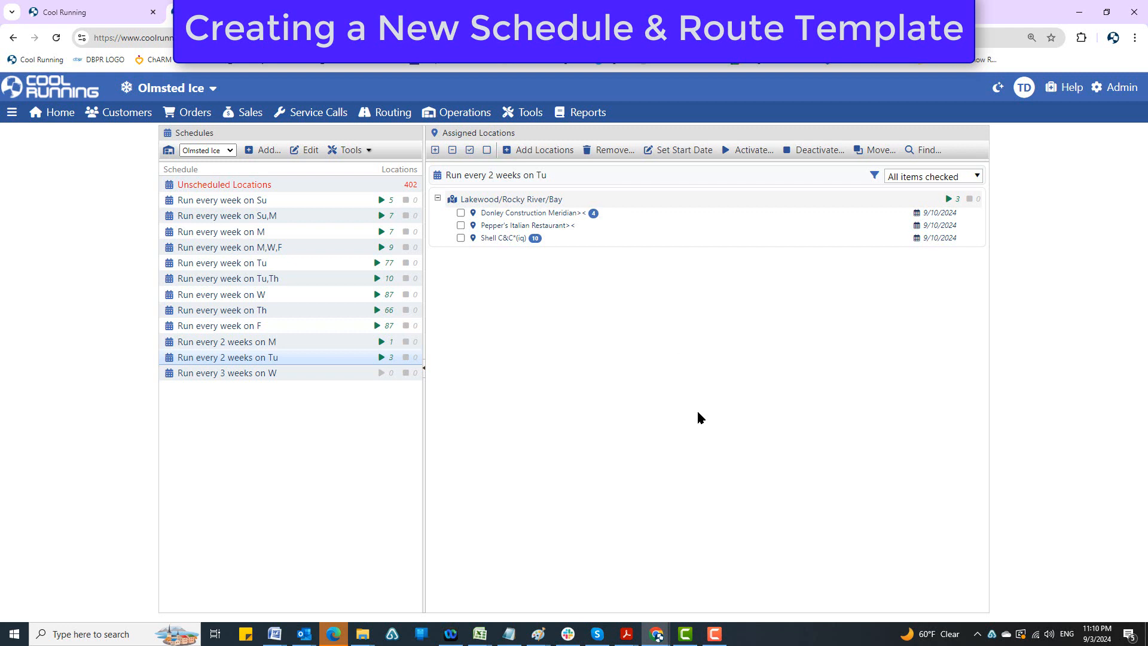
Open the Tuesday route templates and expand the Lakewood/Rocky River/Bay and Wickliffe/Mentor/Painesville zones of auto-scheduled locations.
left_click(393, 113)
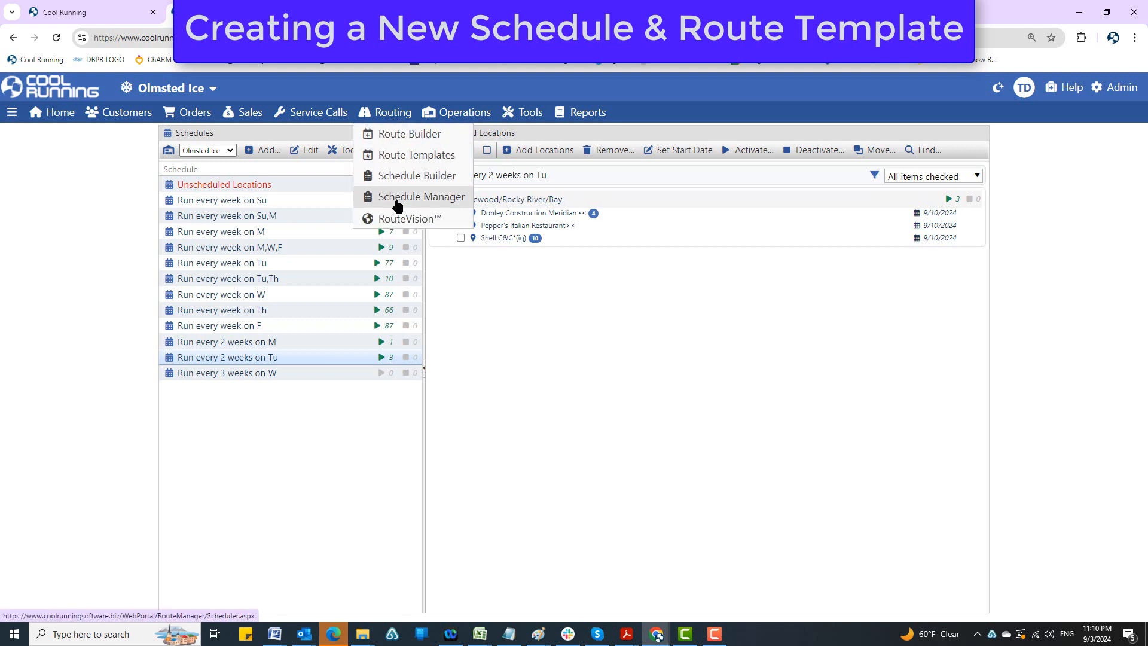
left_click(407, 155)
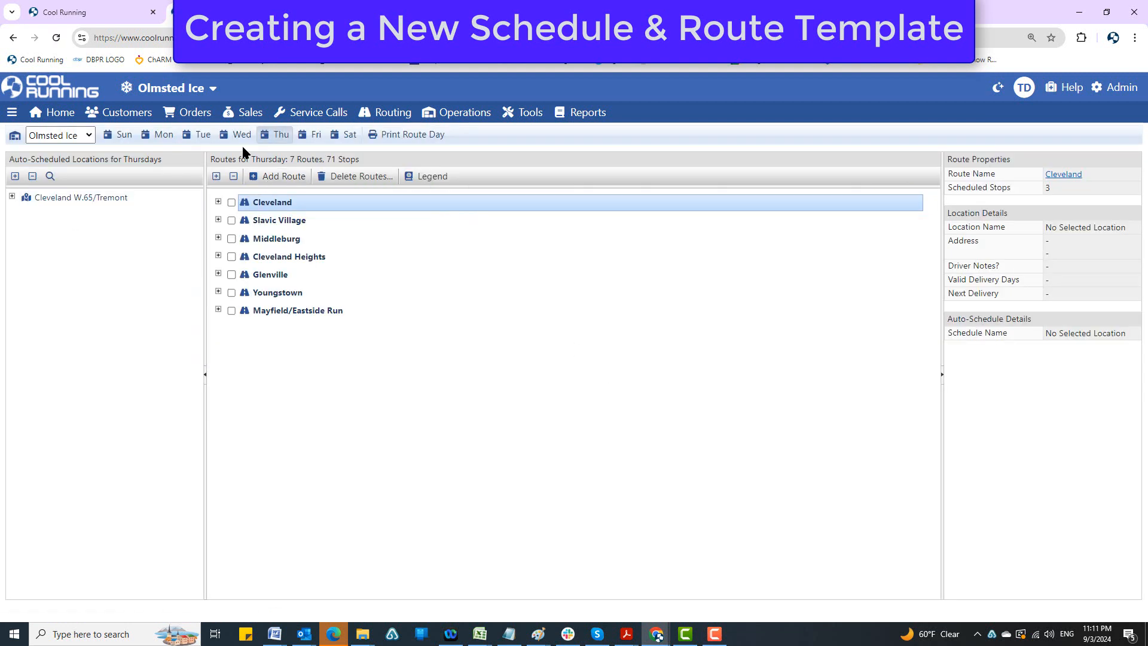
left_click(194, 135)
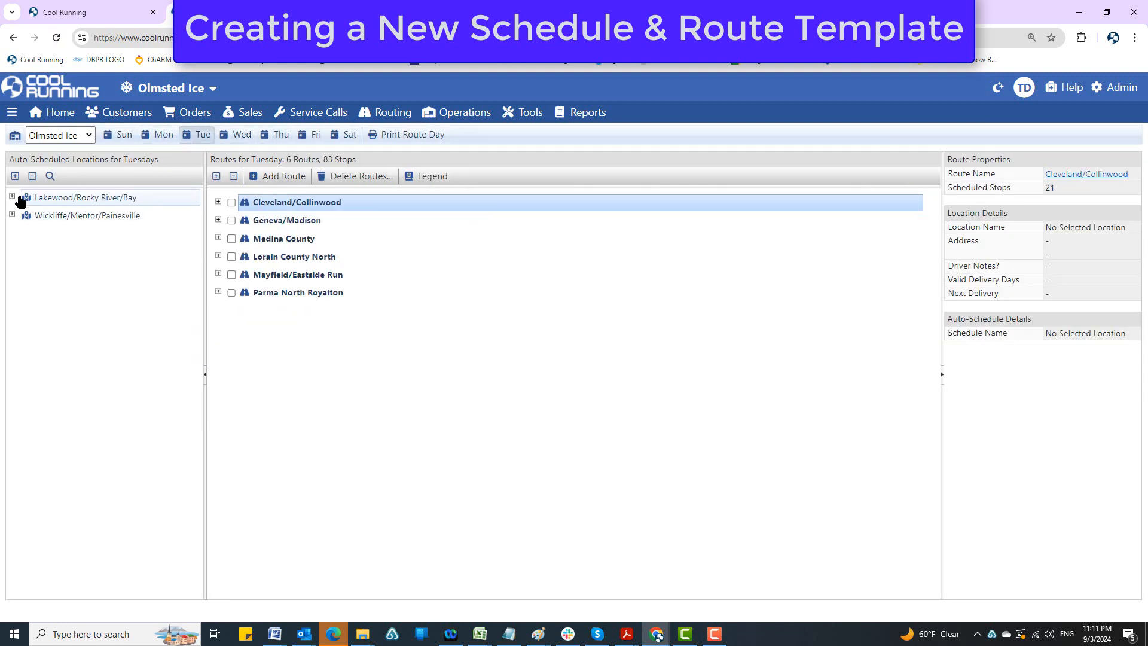
left_click(12, 196)
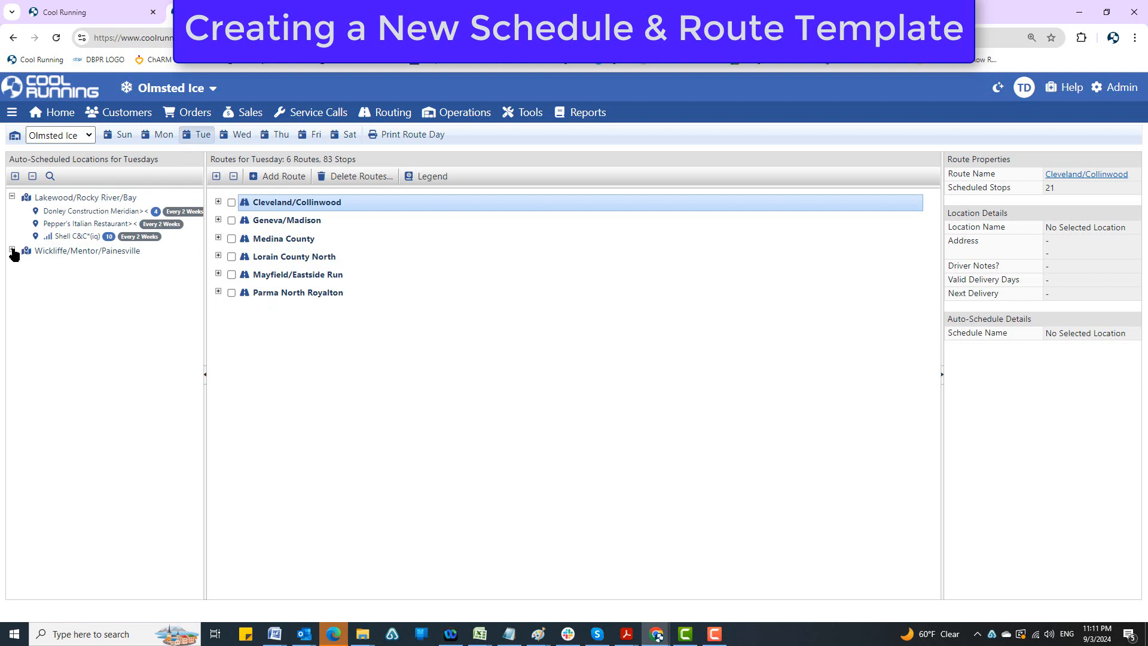
left_click(12, 251)
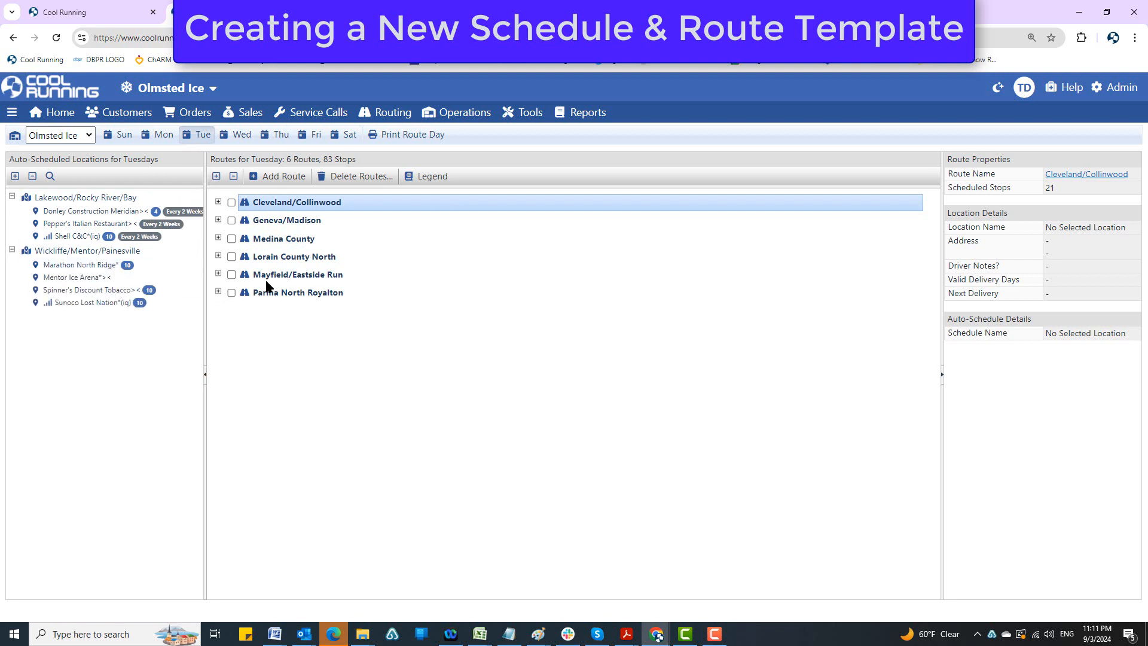
Assign all auto-scheduled Tuesday locations from the Lakewood/Rocky River/Bay and Wickliffe/Mentor/Painesville zones to the Mayfield/Eastside Run route template.
left_click(218, 274)
left_click(127, 213)
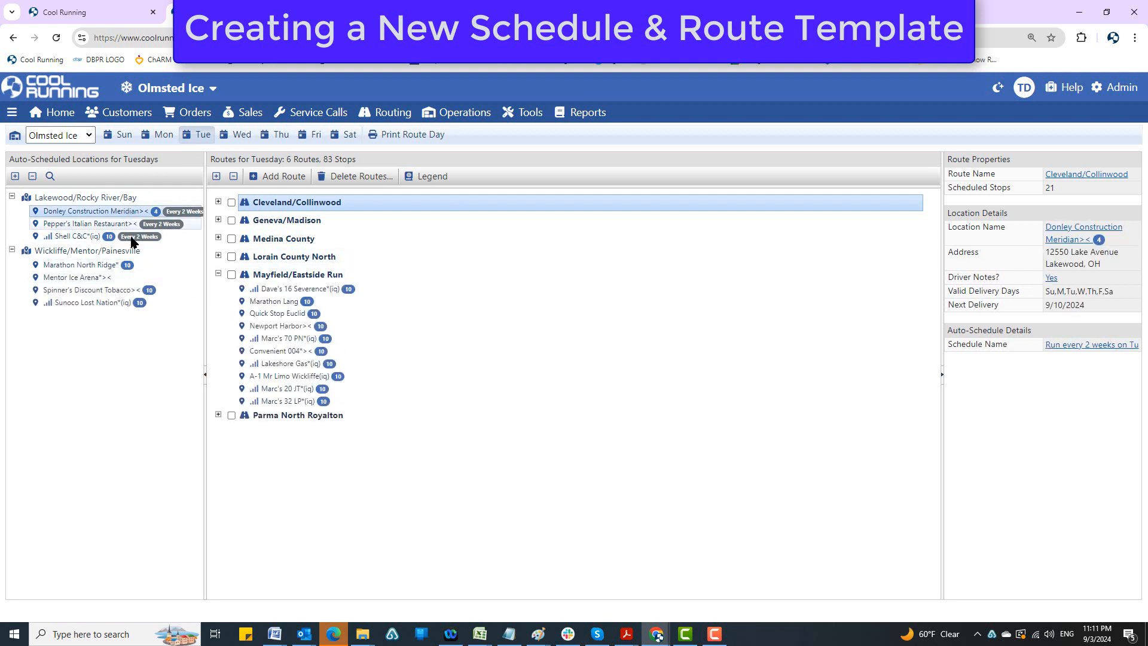
left_click(107, 302)
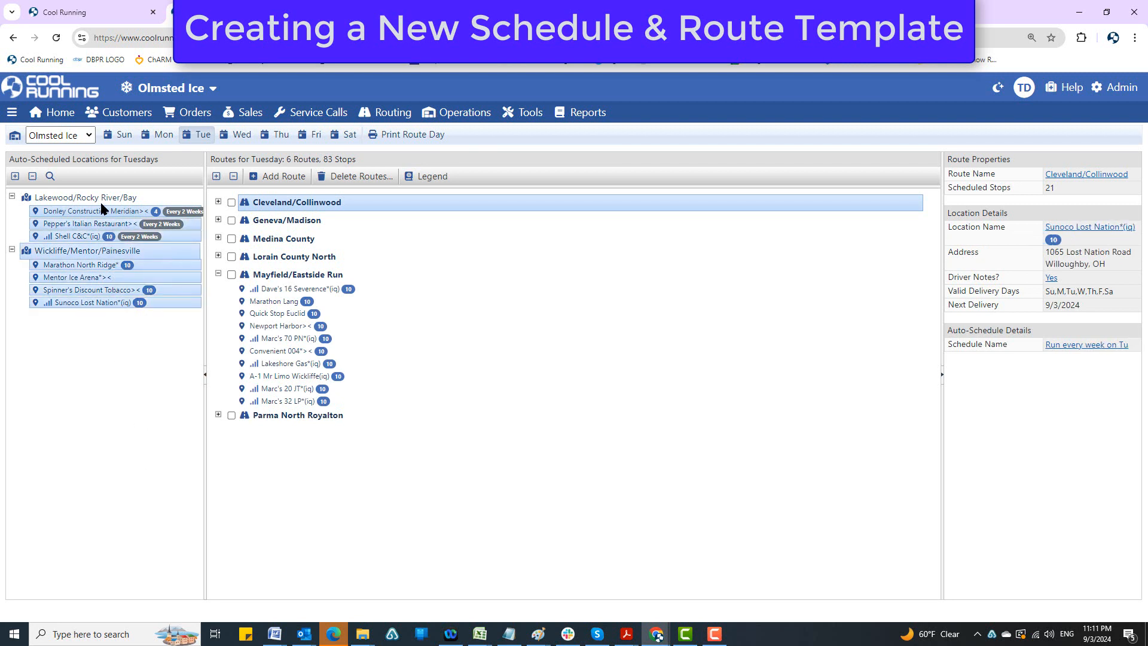
left_click(102, 201)
left_click(100, 213)
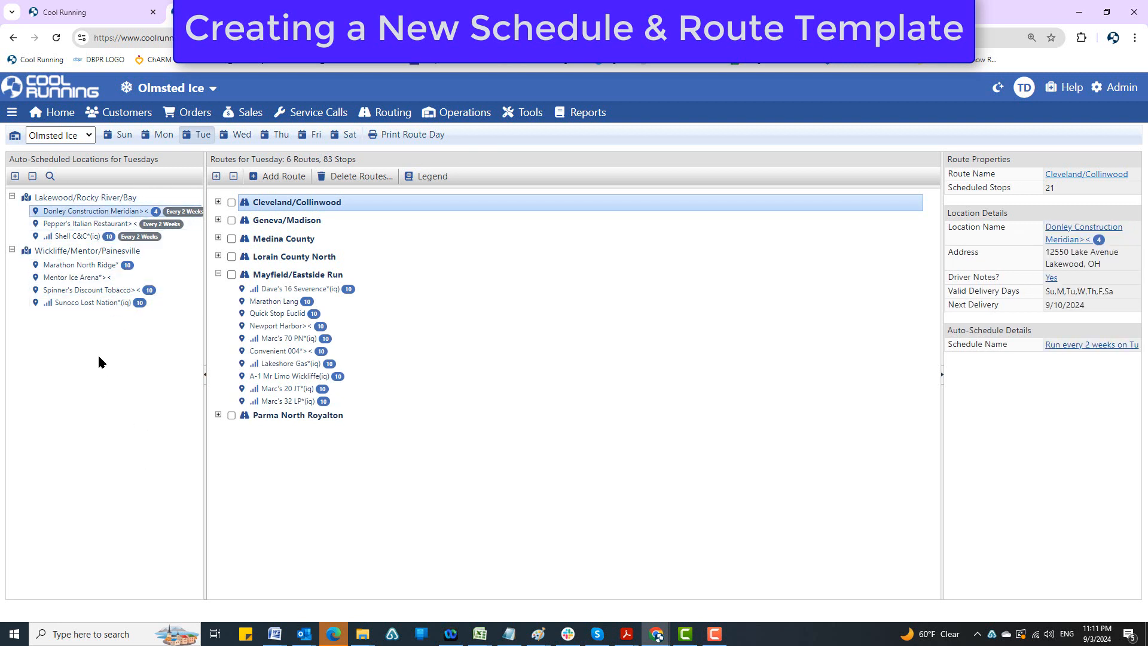
left_click(94, 302, "shift")
left_click_drag(99, 215, 287, 276)
In the Thursday route templates, assign all five Cleveland W.65/Tremont locations to the Mayfield/Eastside Run route.
left_click(277, 135)
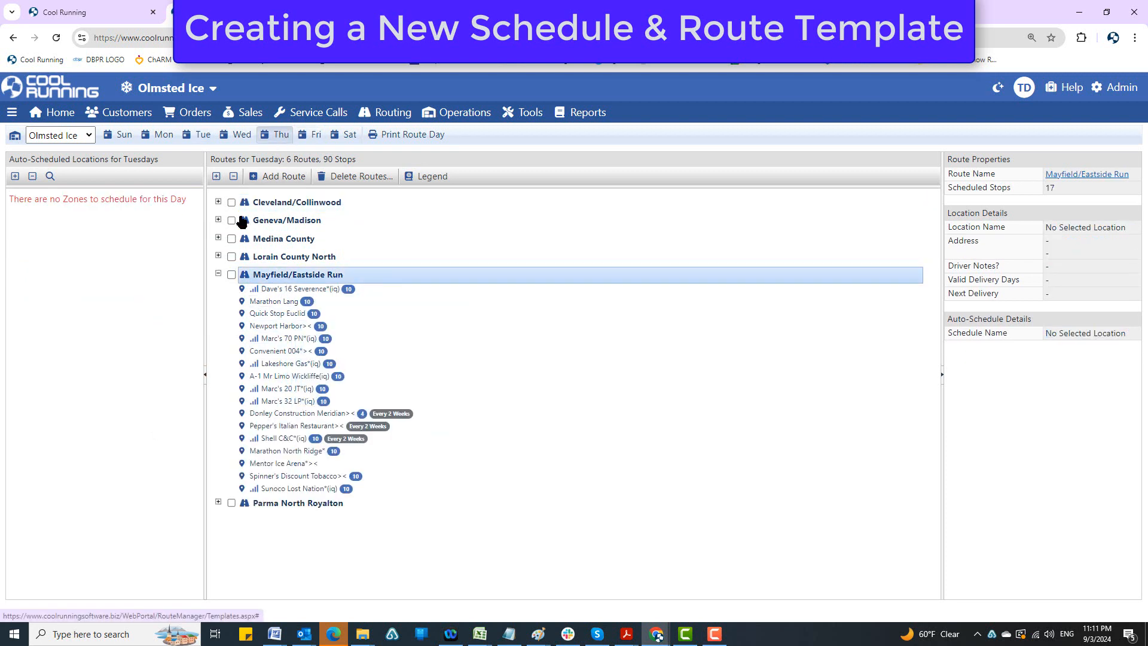
left_click(12, 196)
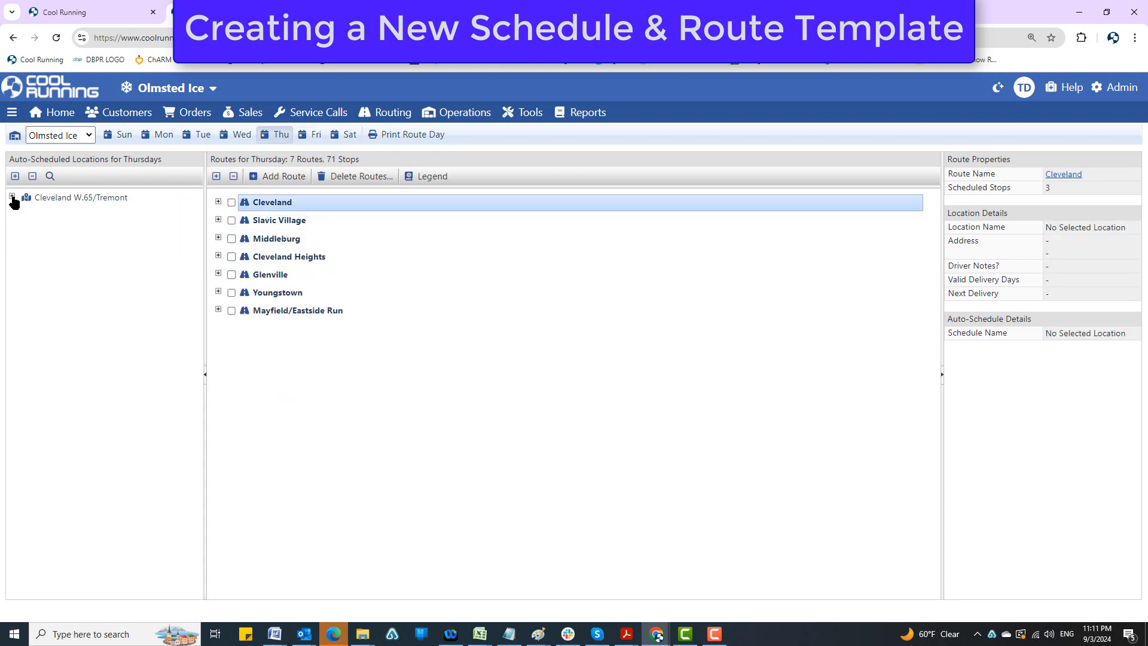
left_click(91, 213)
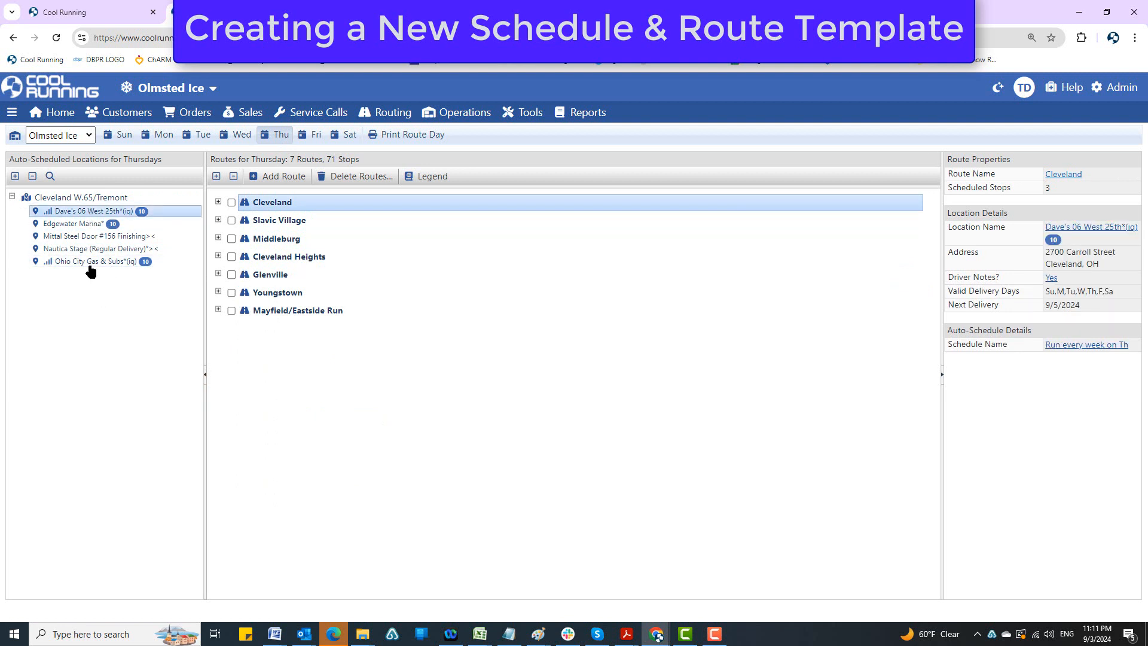
left_click(177, 263, "shift")
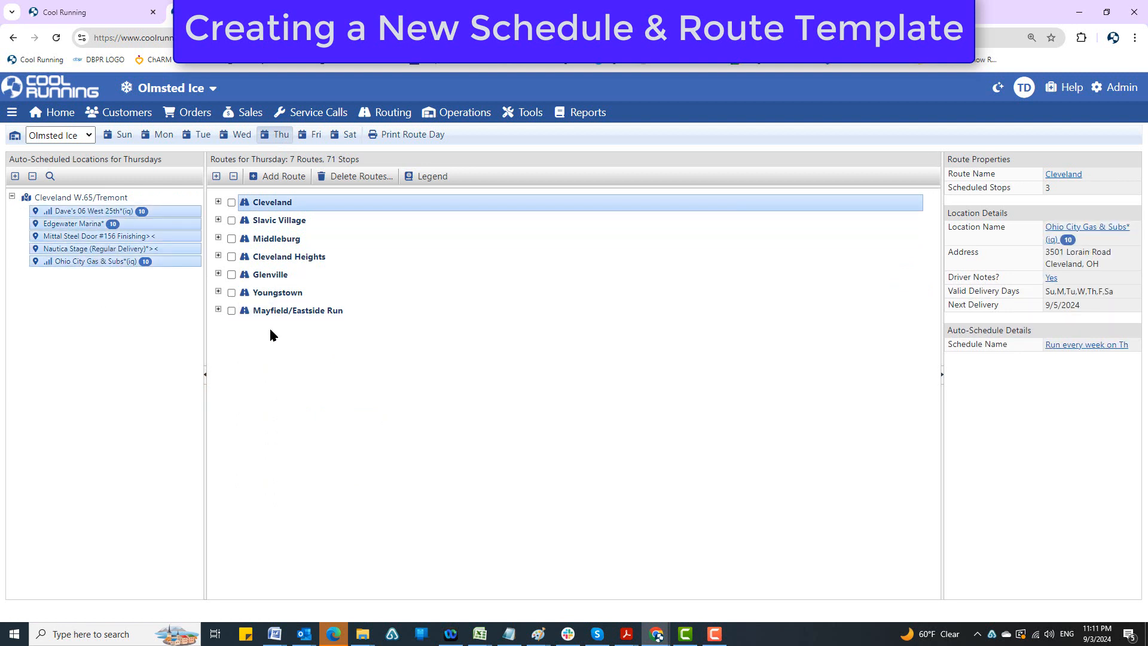
left_click_drag(118, 226, 239, 310)
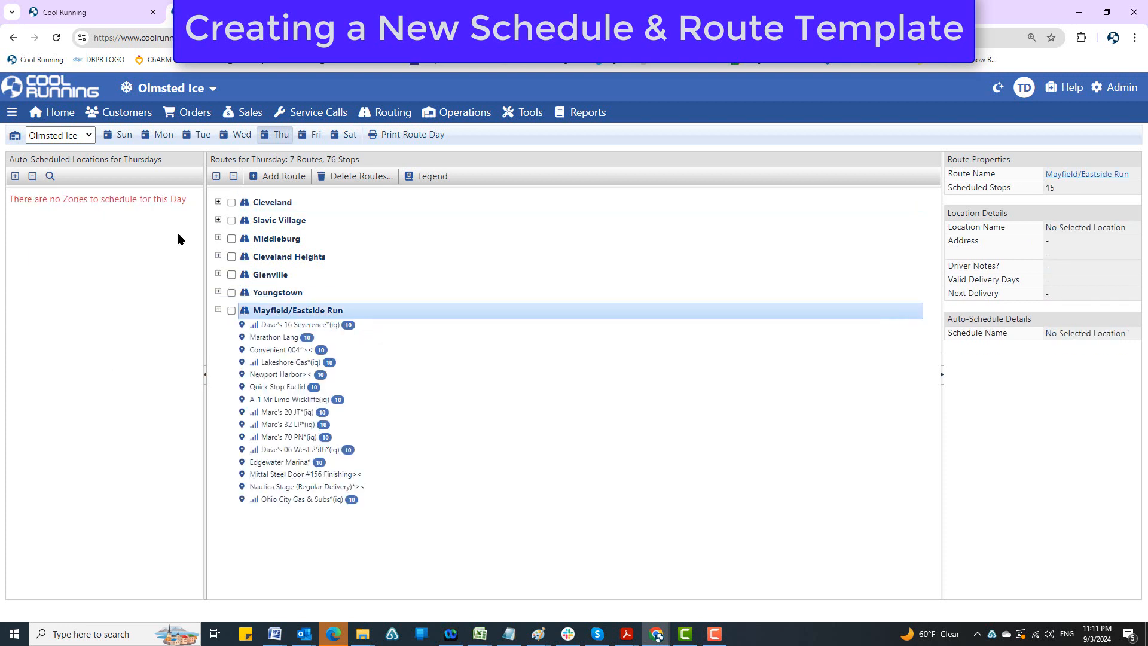
Review the stops and recurrence tags on Tuesday's Mayfield/Eastside Run template, then return to the Thursday templates.
left_click(200, 135)
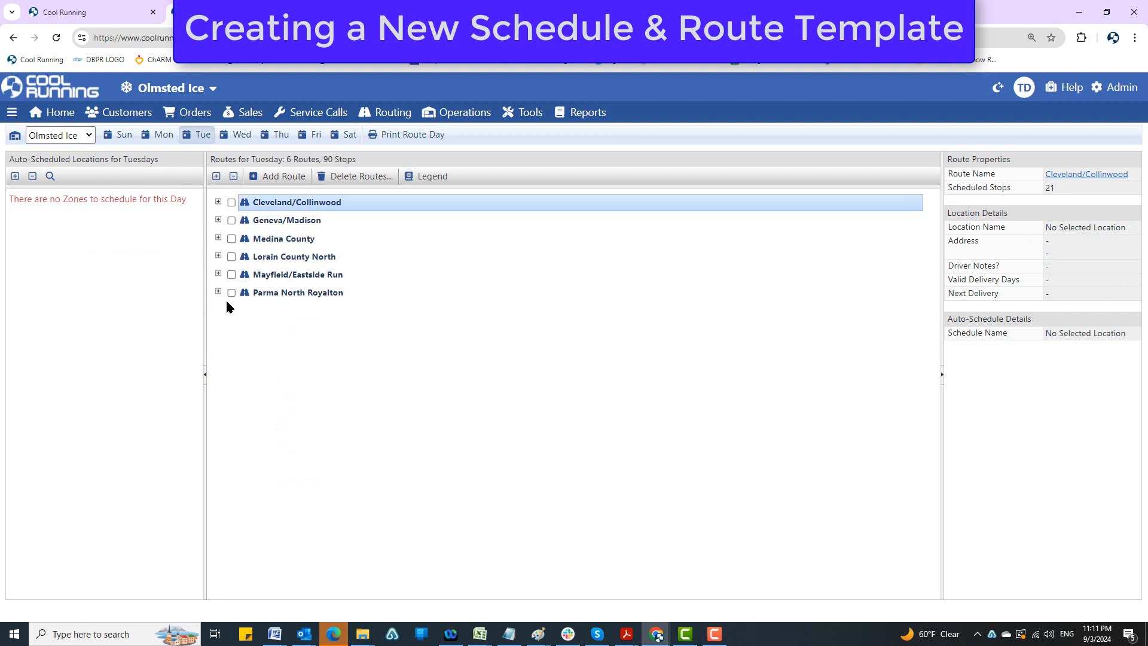
left_click(218, 274)
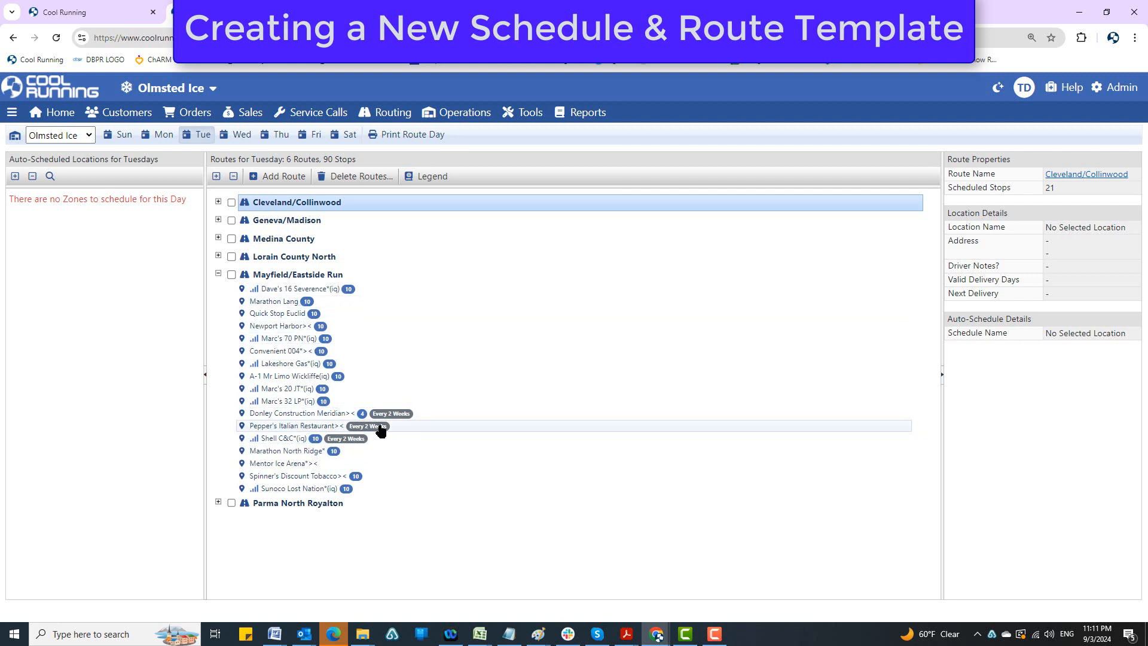
left_click(219, 273)
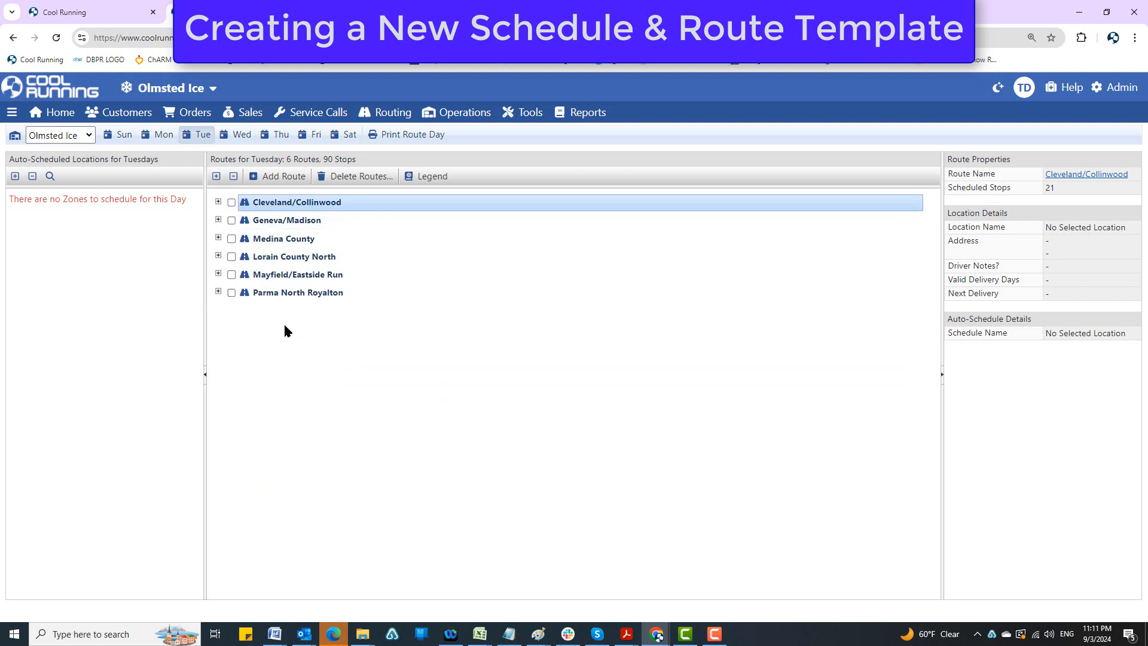
left_click(276, 134)
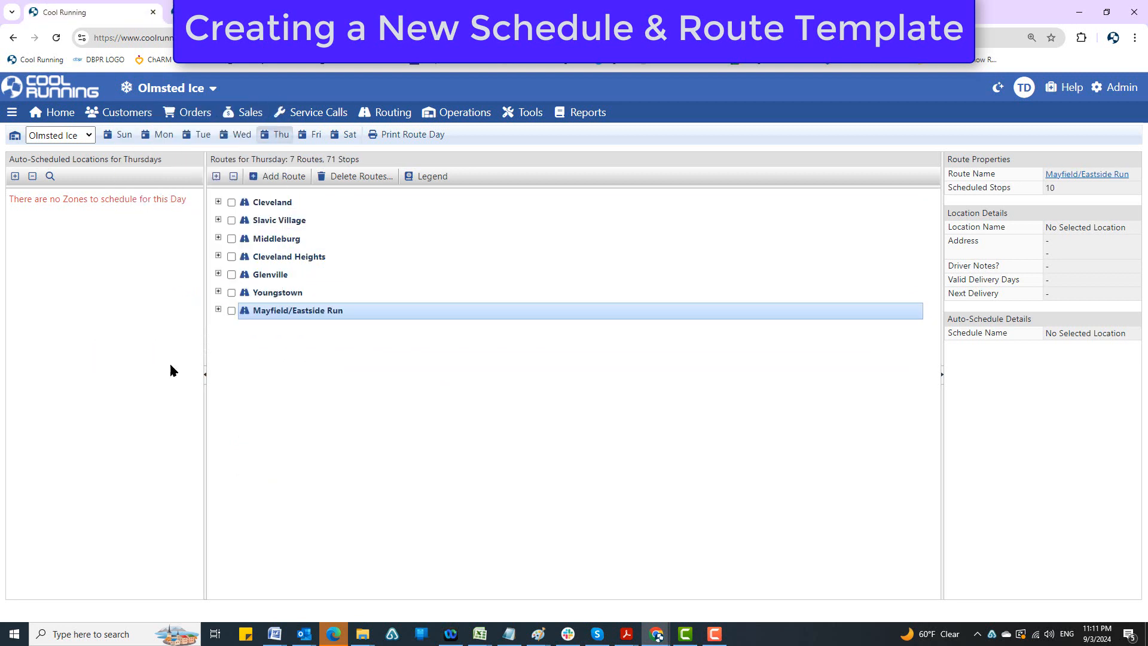
Open the Route Builder and set the route date to 9/10/2024.
left_click(390, 113)
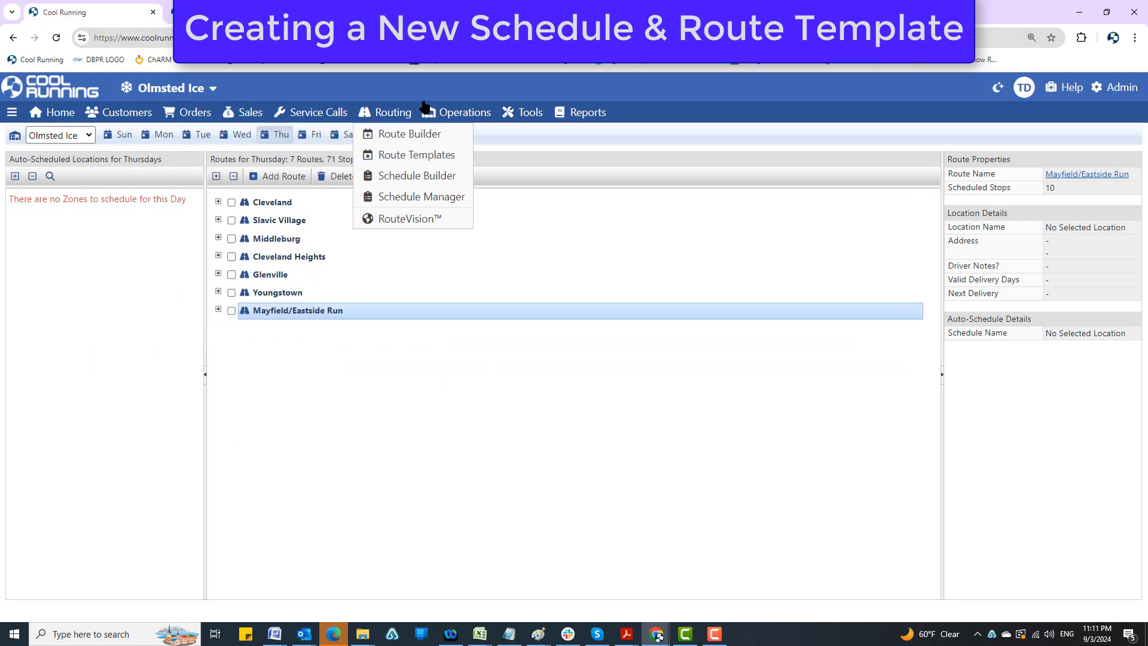
left_click(401, 133)
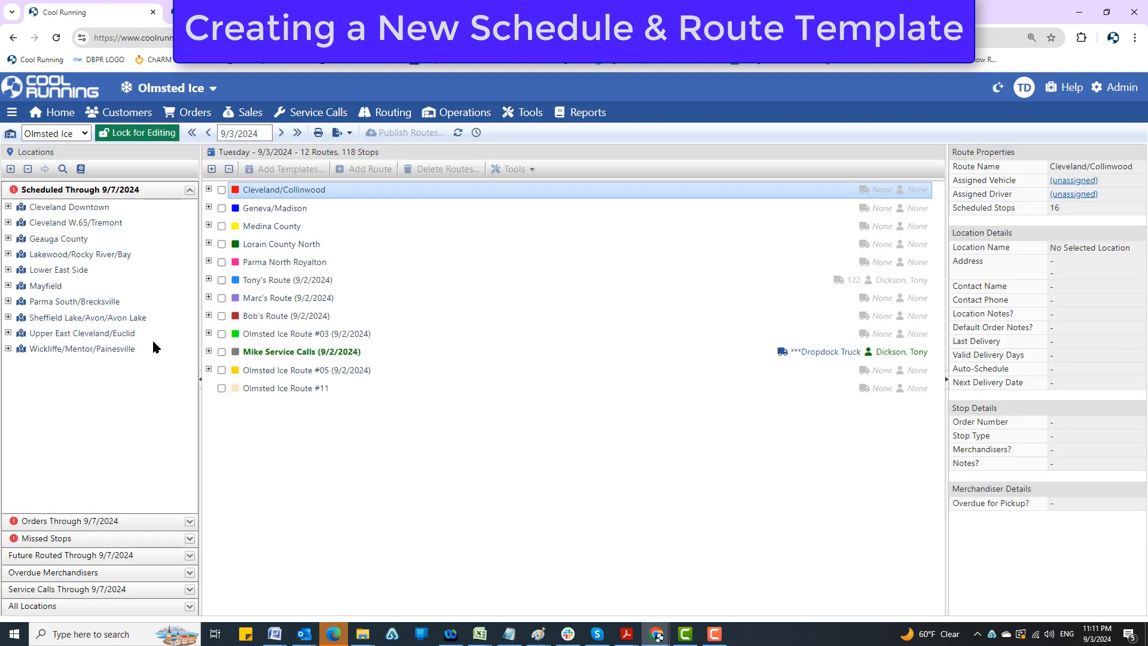
left_click(238, 134)
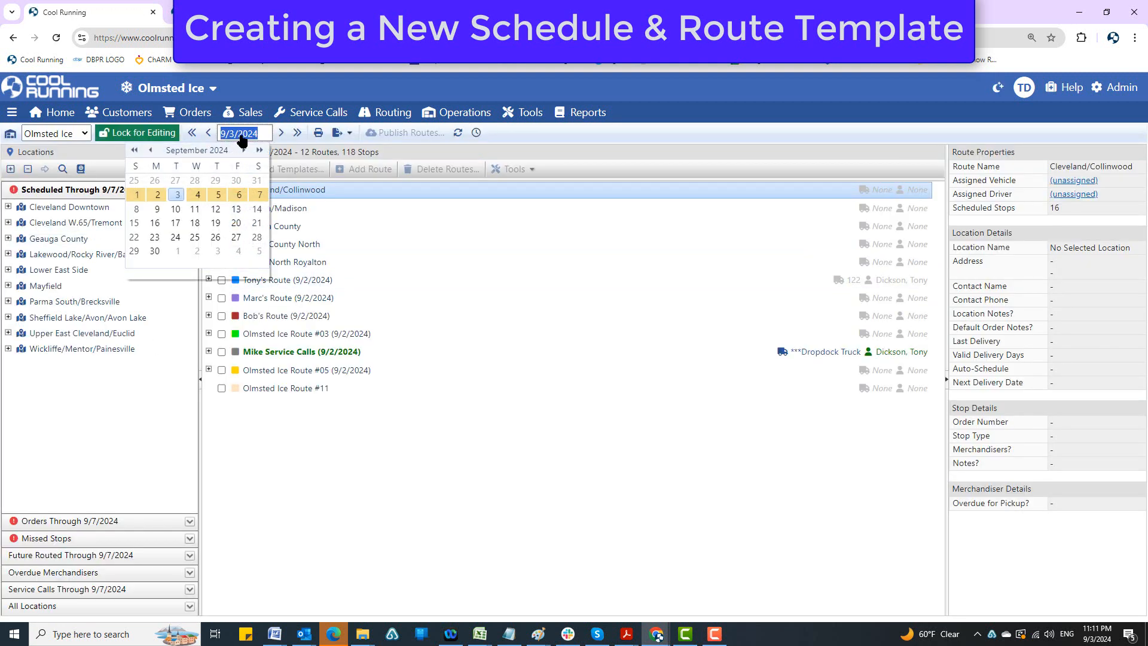
left_click(175, 209)
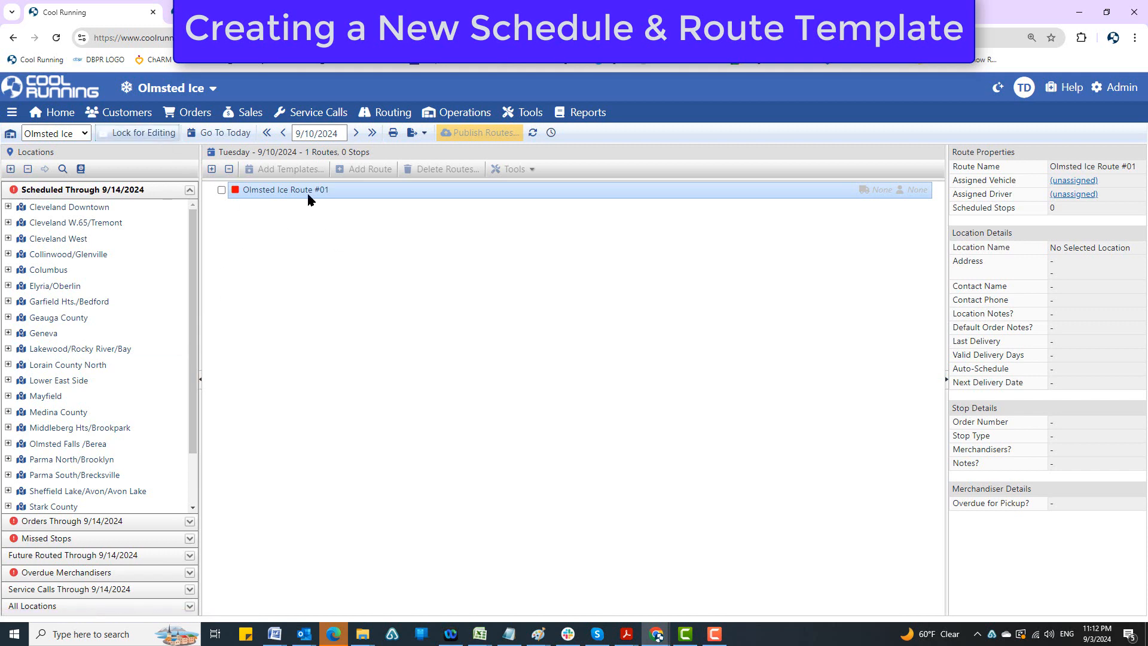
Lock the 9/10/2024 routes for editing, add only the Tuesday Mayfield/Eastside Run template, and expand the added route's stops.
left_click(290, 170)
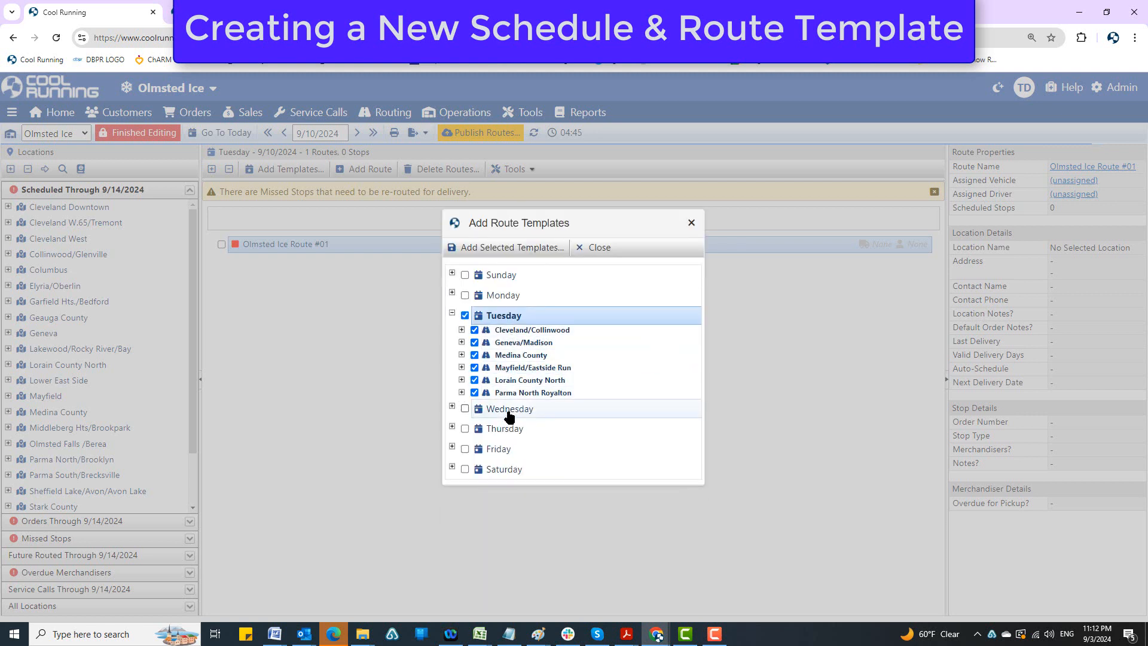
left_click(465, 315)
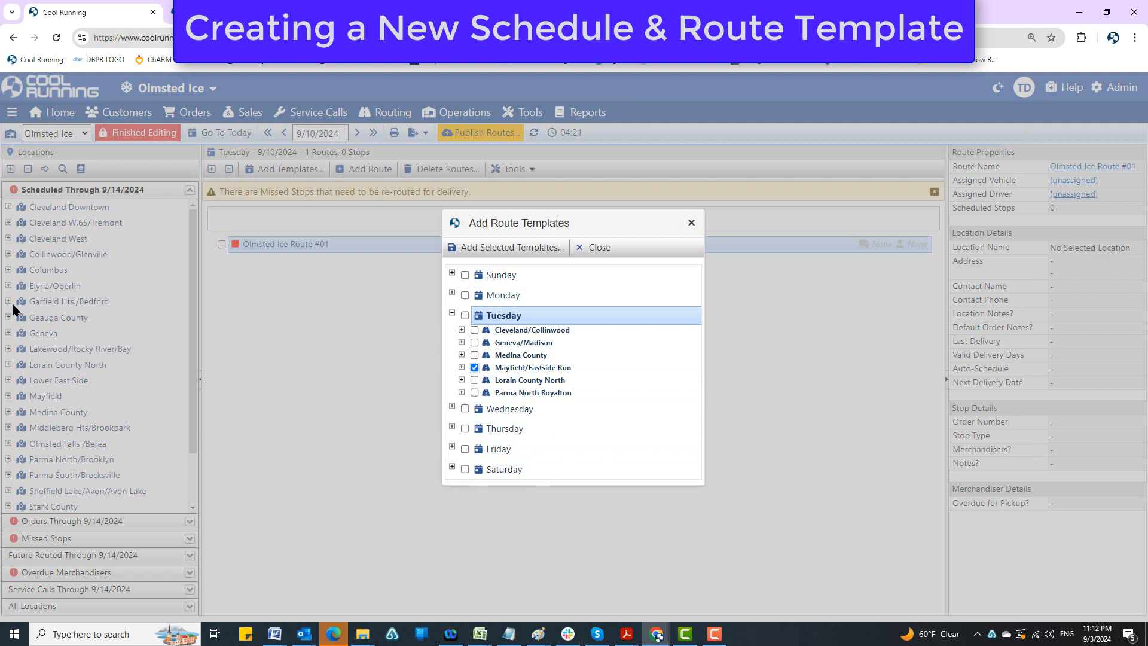
left_click(503, 259)
left_click(625, 159)
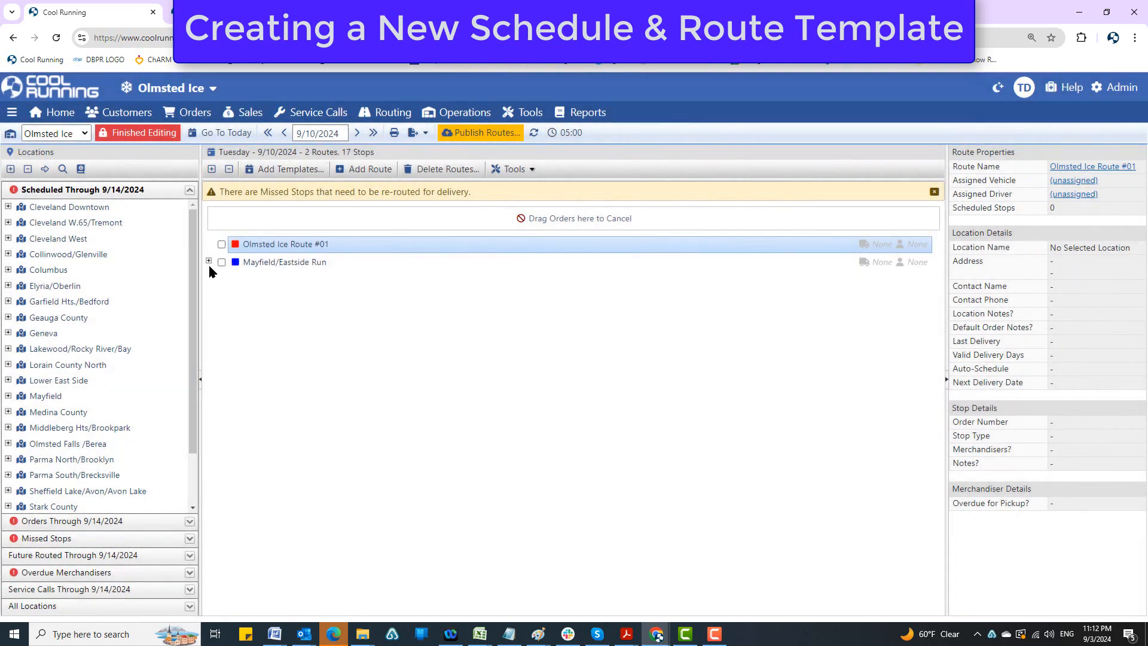
left_click(209, 260)
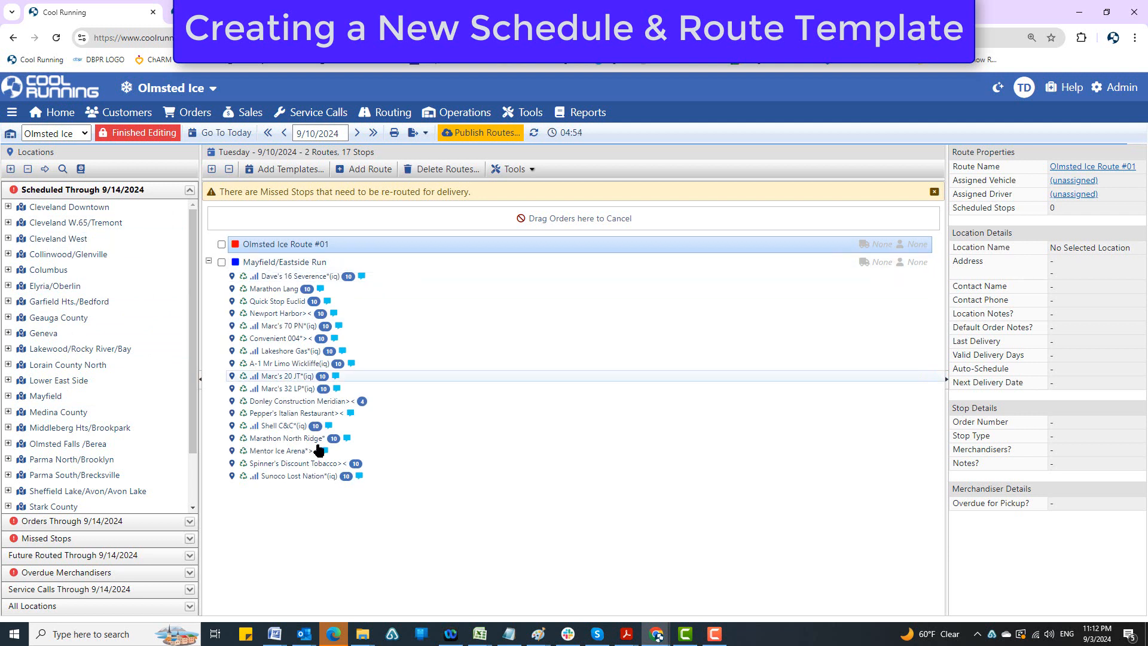
Change the route date to 9/12/2024 and open the selection of route templates to add.
left_click(326, 134)
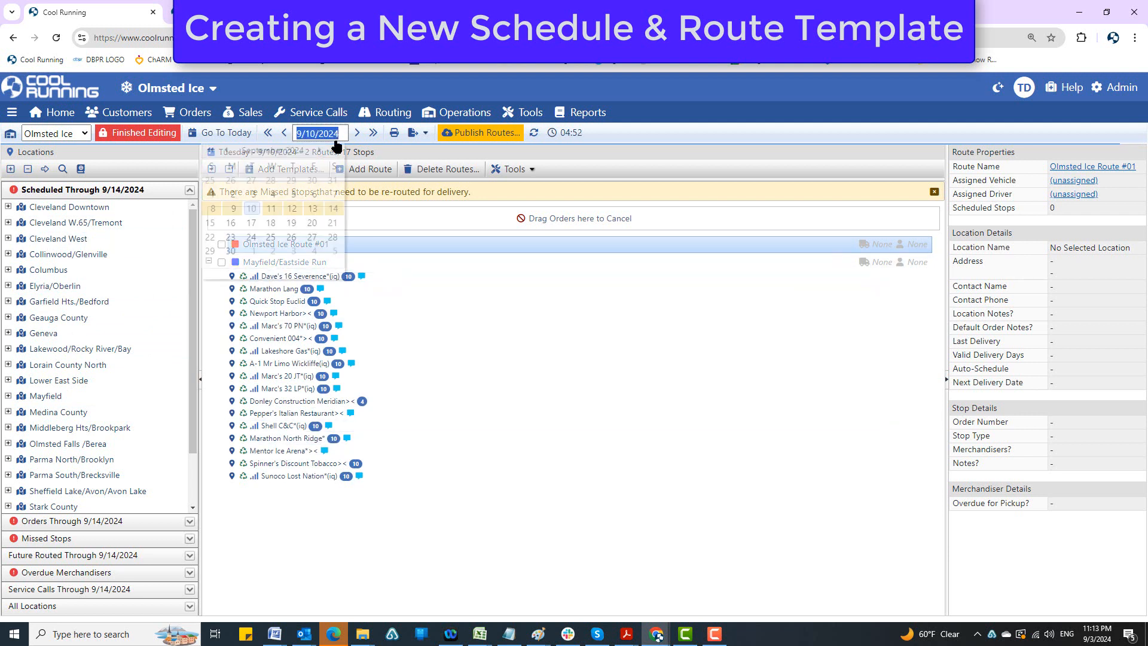
left_click(292, 208)
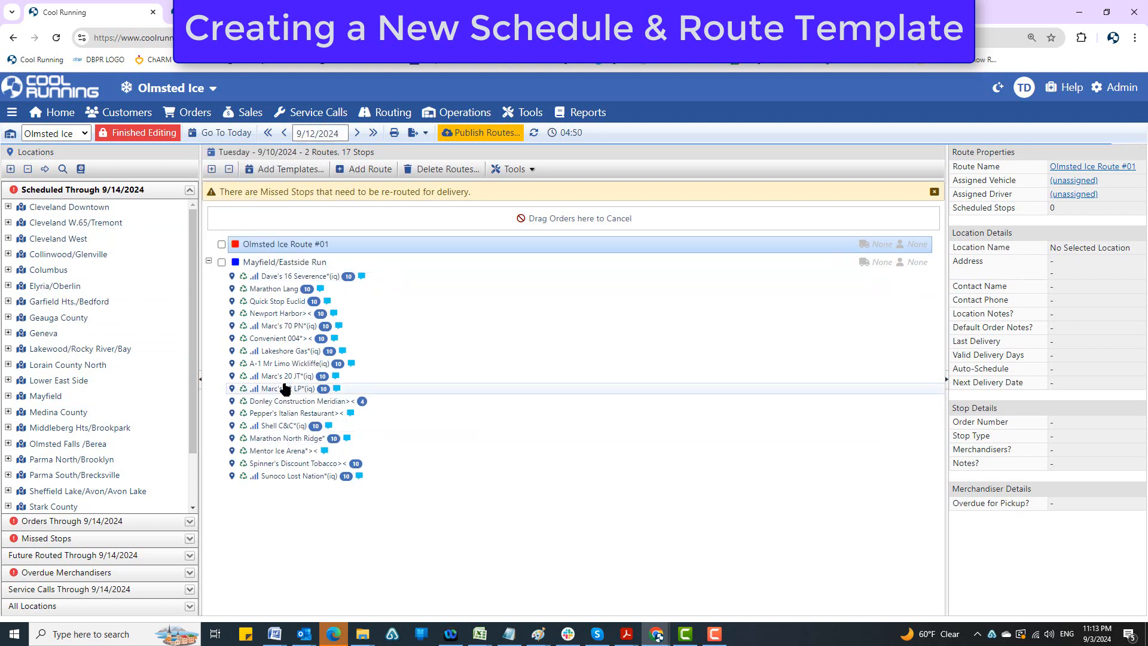
left_click(299, 173)
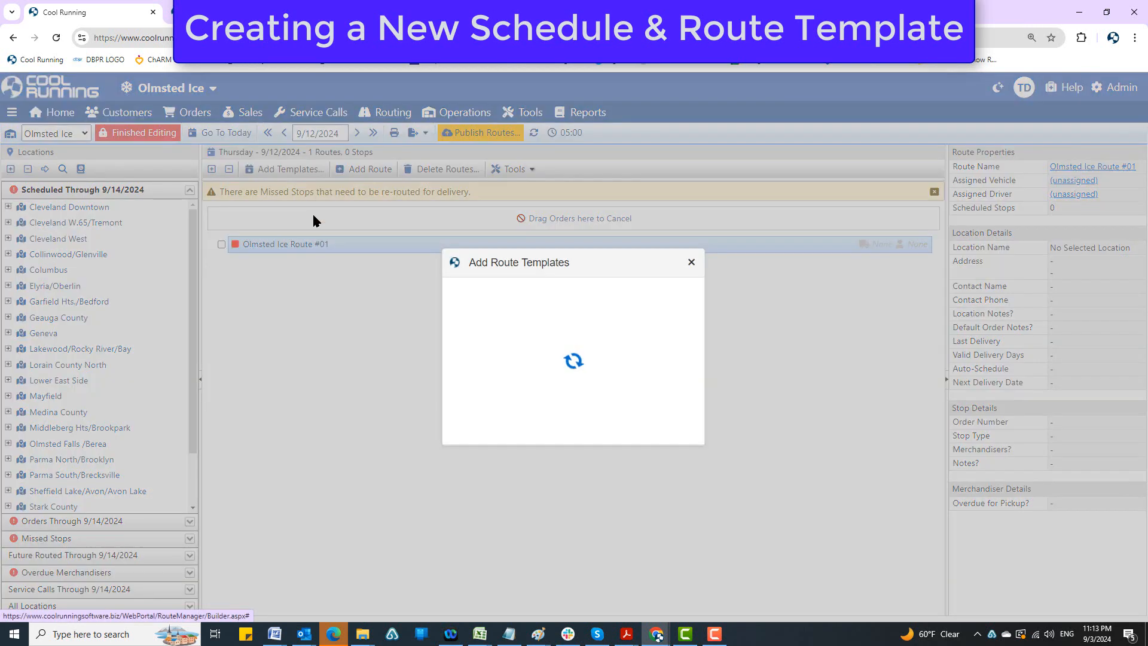